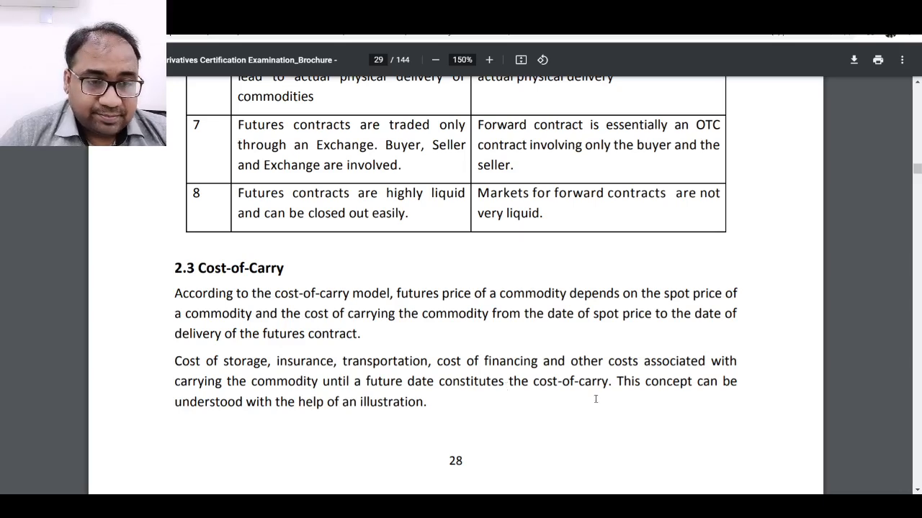
# Read the Cost-of-Carry section and continue to its June and September price illustration on the following page
pyautogui.moveTo(377, 382); pyautogui.dragTo(558, 380)
pyautogui.click(562, 376)
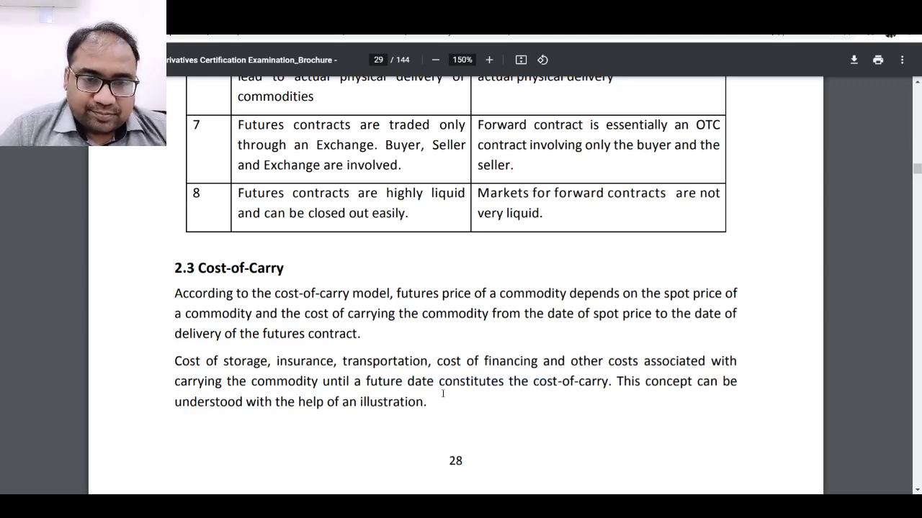
pyautogui.scroll(-6, 443, 393)
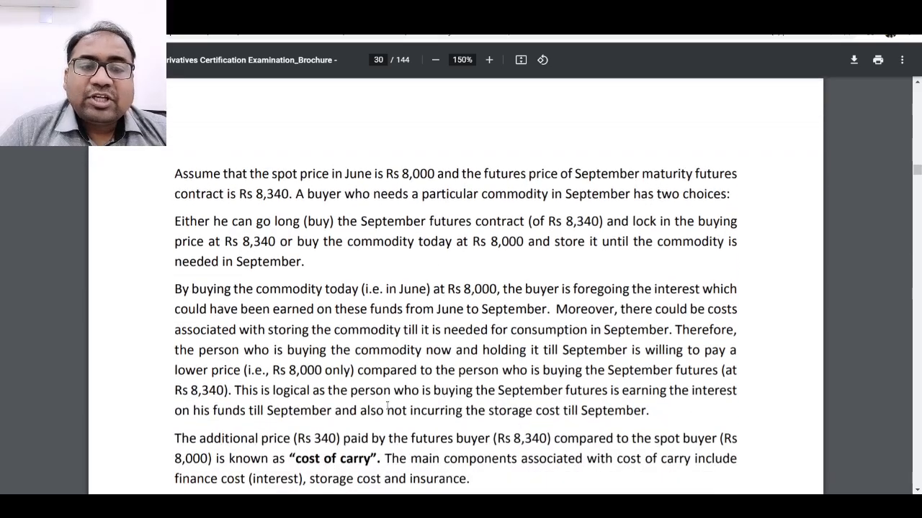
# Switch to the Google Sheets spreadsheet and examine the Futures and Spot prices in the first example
pyautogui.hotkey('ctrl', 'Tab')
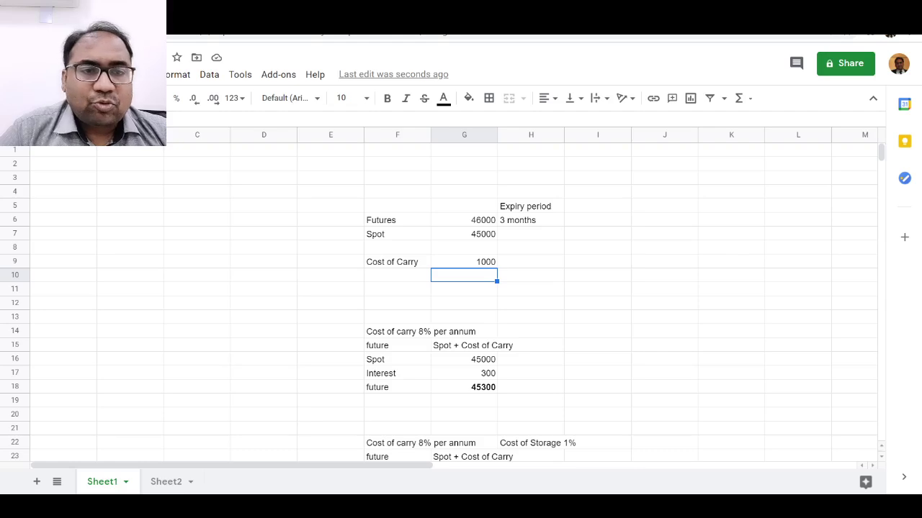
pyautogui.click(517, 197)
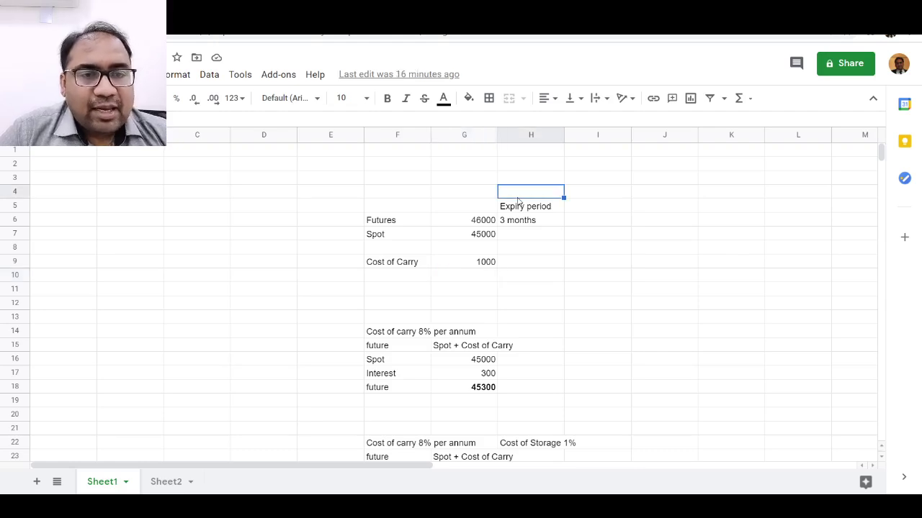
pyautogui.press('Down')
pyautogui.press('Down')
pyautogui.press('Down')
pyautogui.press('Left')
pyautogui.press('Left')
pyautogui.press('Left')
pyautogui.press('Right')
pyautogui.hotkey('shift', 'Right')
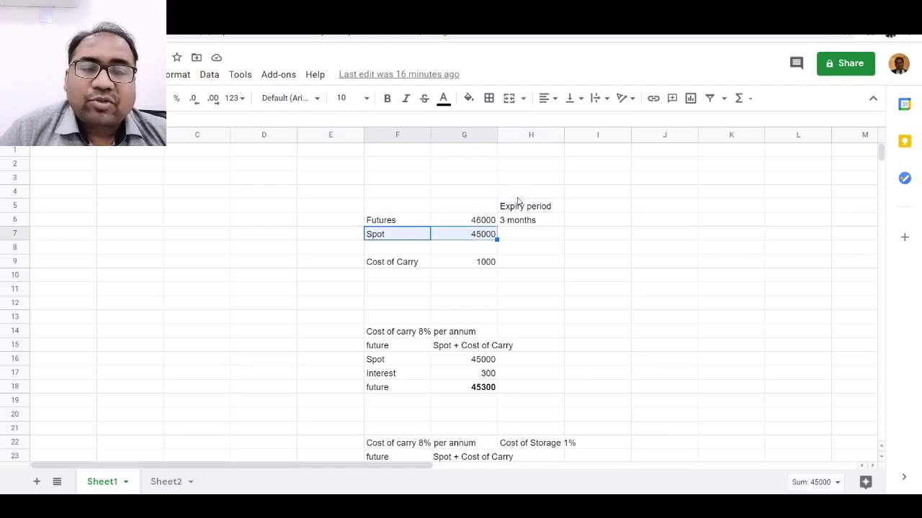
pyautogui.press('Right')
pyautogui.press('Up')
pyautogui.press('Left')
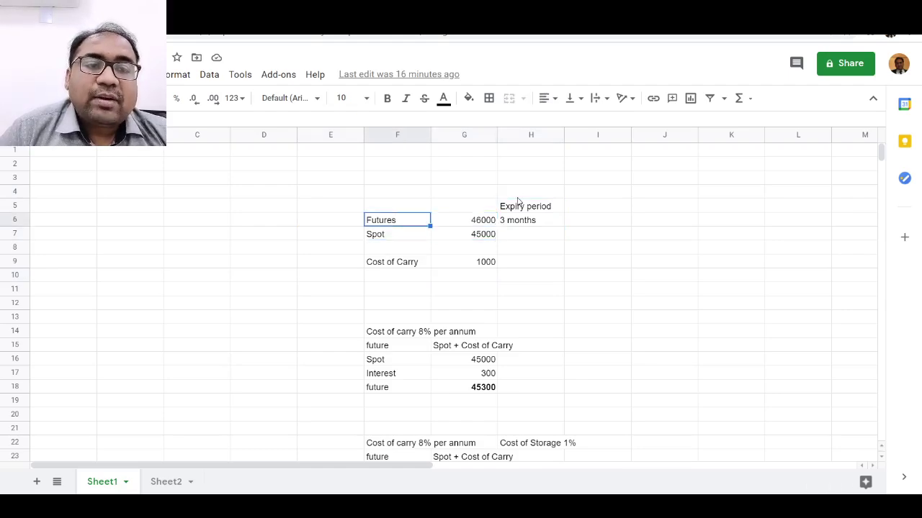
pyautogui.press('Right')
pyautogui.press('Down')
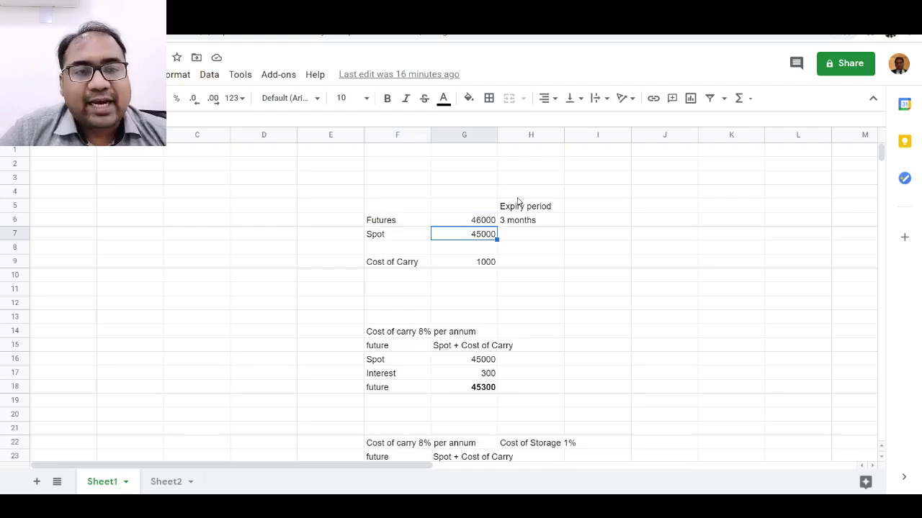
pyautogui.press('Up')
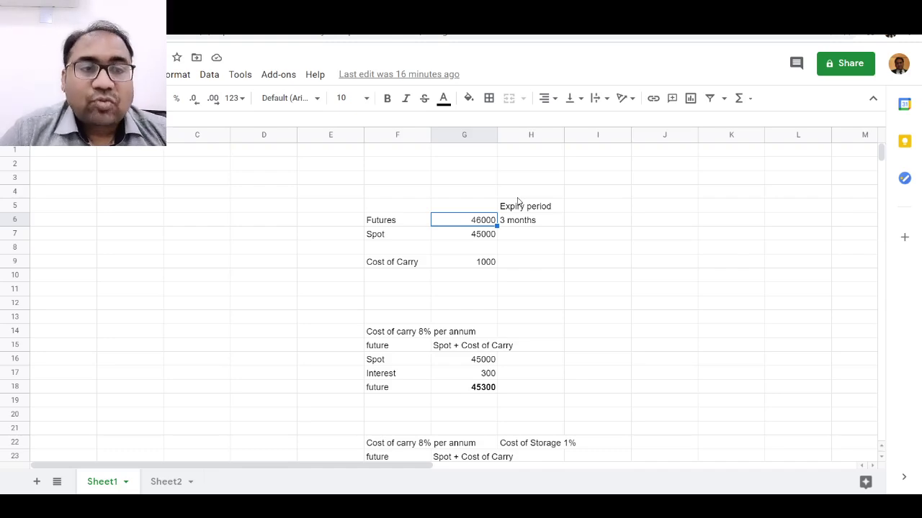
# Compare the futures price with its expiry period and the spot price in the first example
pyautogui.press('Right')
pyautogui.press('Left')
pyautogui.press('Right')
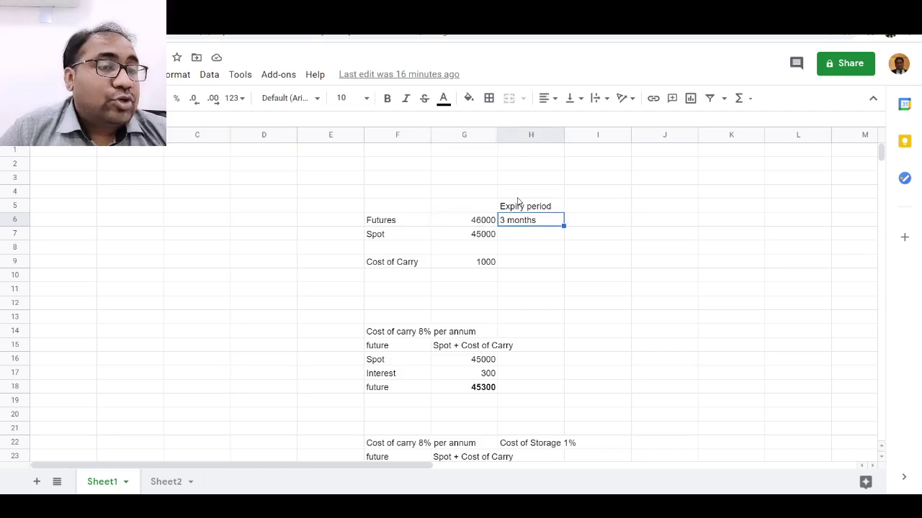
pyautogui.press('Down')
pyautogui.press('Left')
pyautogui.press('Up')
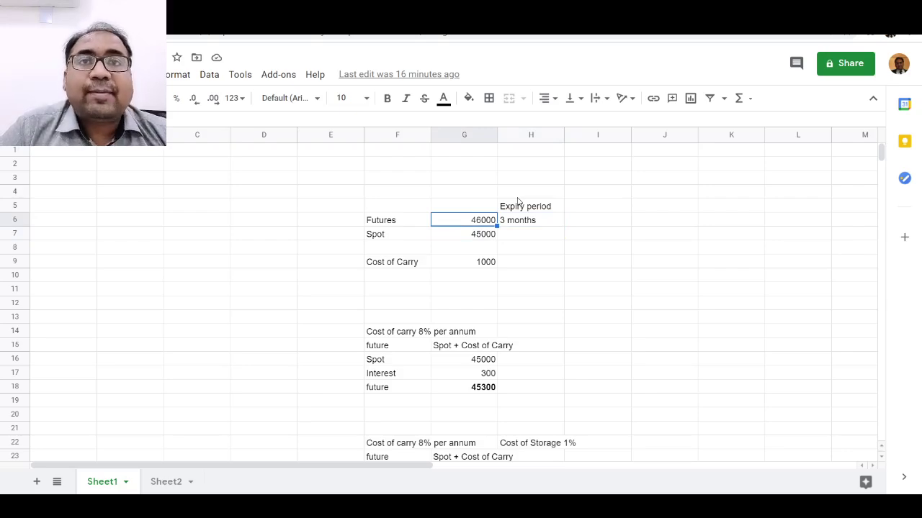
pyautogui.press('Right')
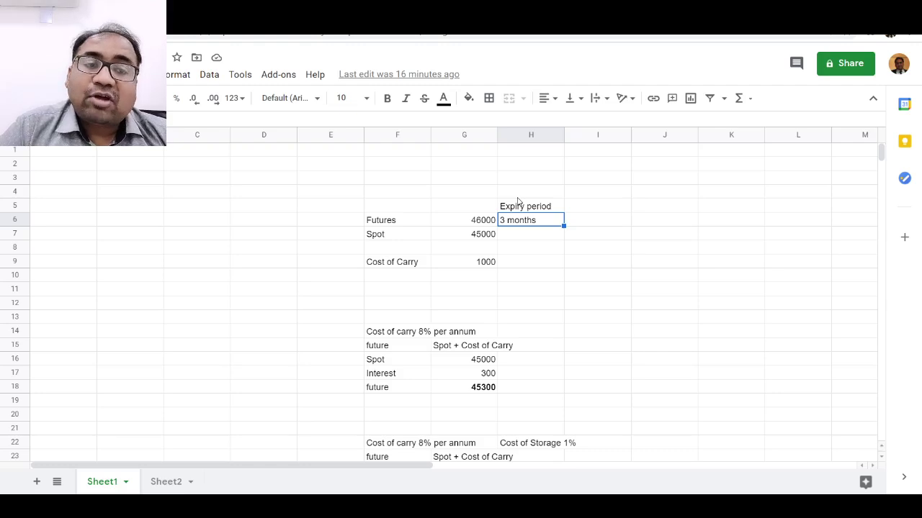
pyautogui.press('Left')
pyautogui.press('Down')
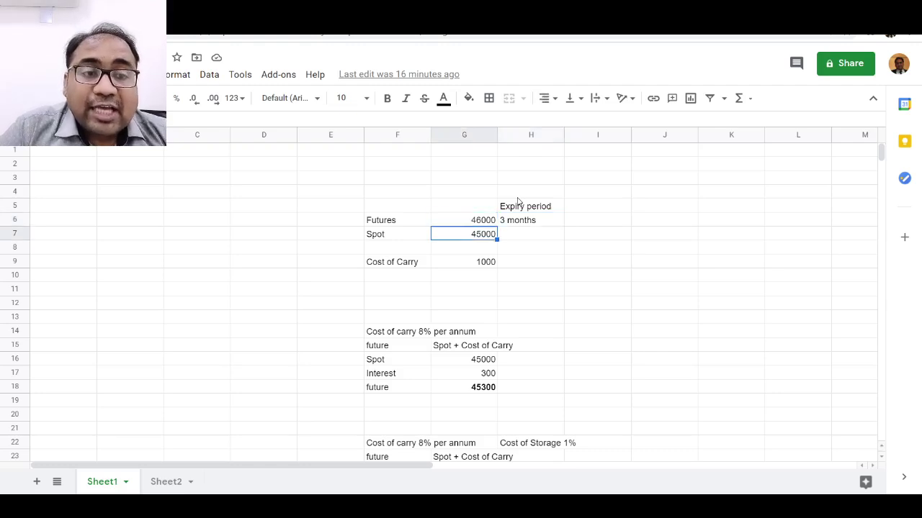
pyautogui.press('Up')
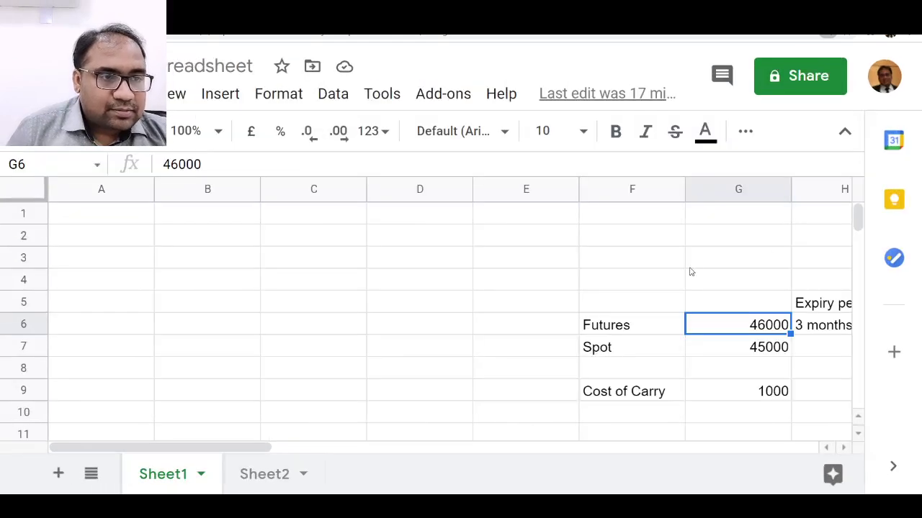
# Go from the first Futures and Spot example to the "Cost of carry 8% per annum" example in row 14
pyautogui.click(470, 280)
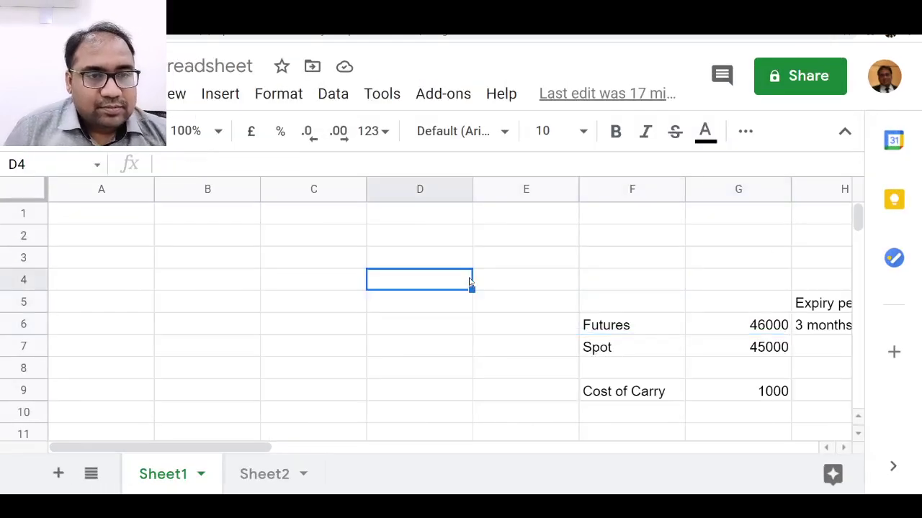
pyautogui.press('Left')
pyautogui.press('Left')
pyautogui.press('Right')
pyautogui.press('Right')
pyautogui.press('Right')
pyautogui.press('Right')
pyautogui.press('Right')
pyautogui.press('Right')
pyautogui.press('Right')
pyautogui.press('Right')
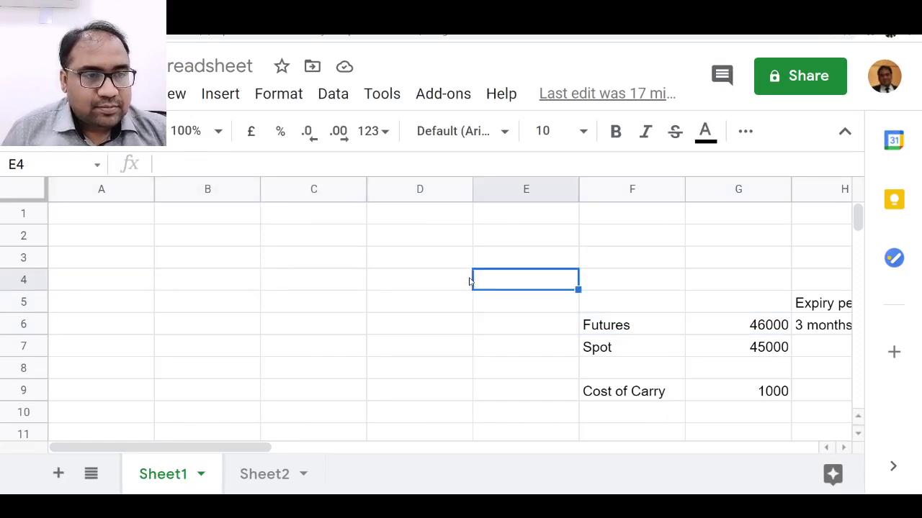
pyautogui.press('Down')
pyautogui.press('Down')
pyautogui.press('Down')
pyautogui.press('Down')
pyautogui.press('Left')
pyautogui.press('Left')
pyautogui.press('Left')
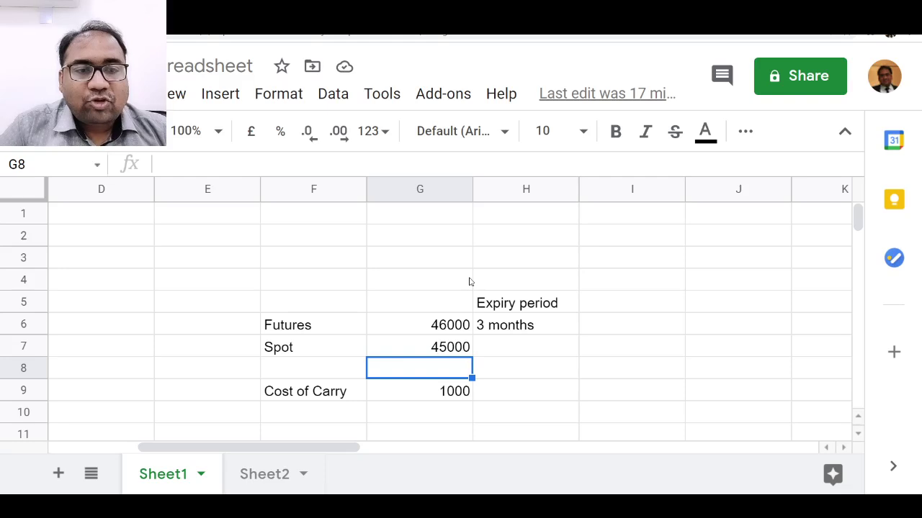
pyautogui.press('Down')
pyautogui.press('Down')
pyautogui.press('Down')
pyautogui.press('Down')
pyautogui.press('Down')
pyautogui.press('Down')
pyautogui.press('Down')
pyautogui.press('Down')
pyautogui.press('Down')
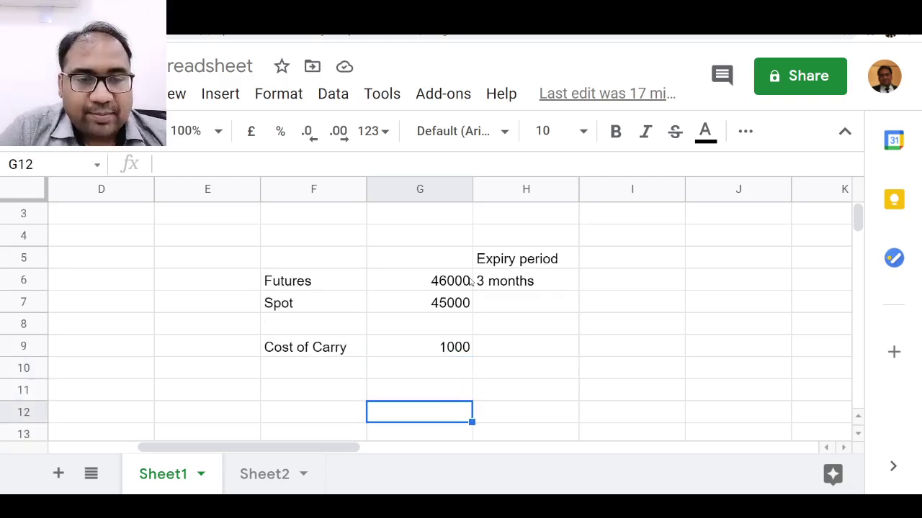
pyautogui.press('Up')
pyautogui.press('Up')
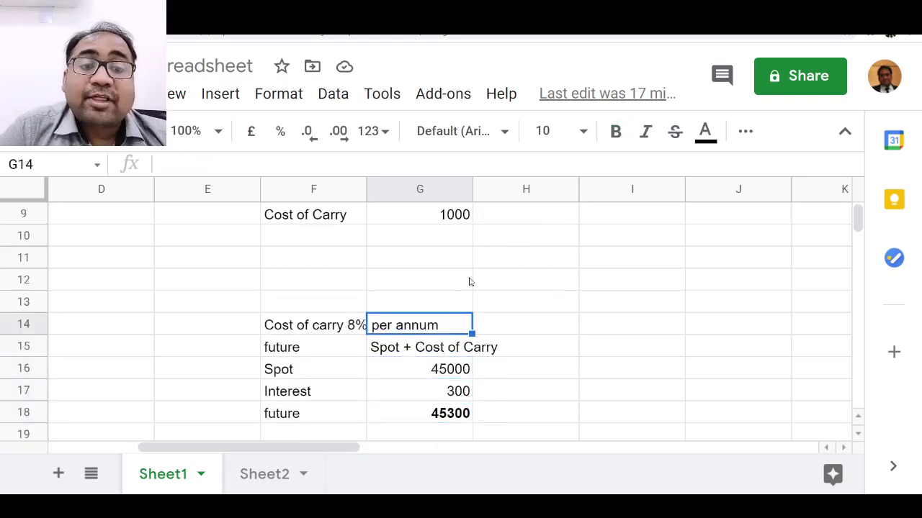
pyautogui.press('Up')
pyautogui.press('Left')
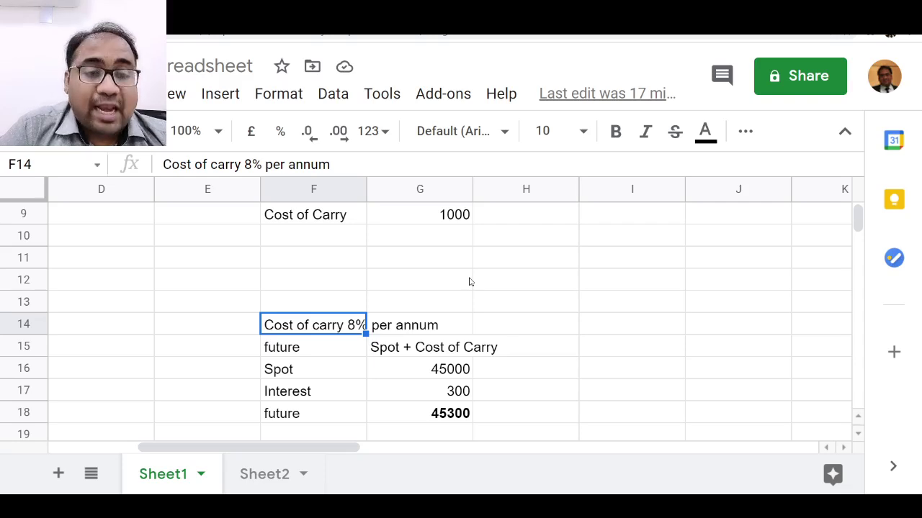
# Examine the future, Spot and Interest rows of the 8% example, including the interest formula in G17
pyautogui.press('Down')
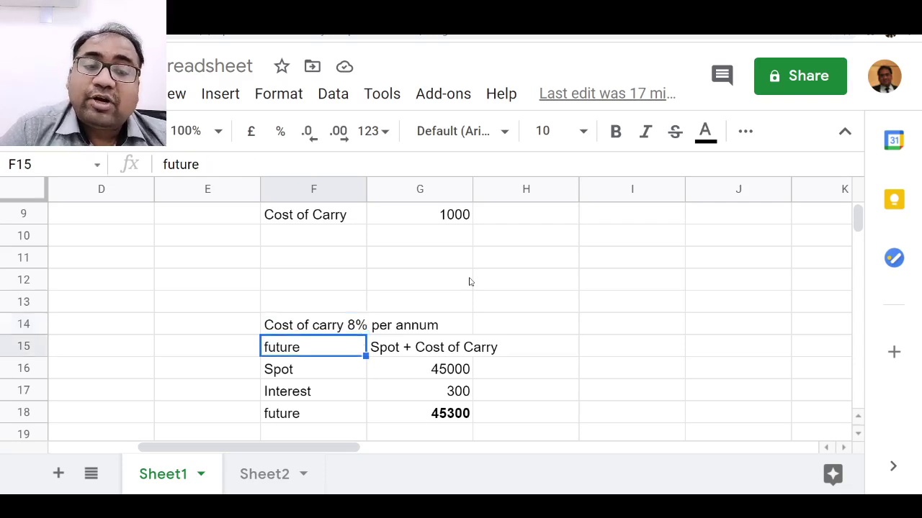
pyautogui.press('Right')
pyautogui.press('Down')
pyautogui.press('Left')
pyautogui.press('Right')
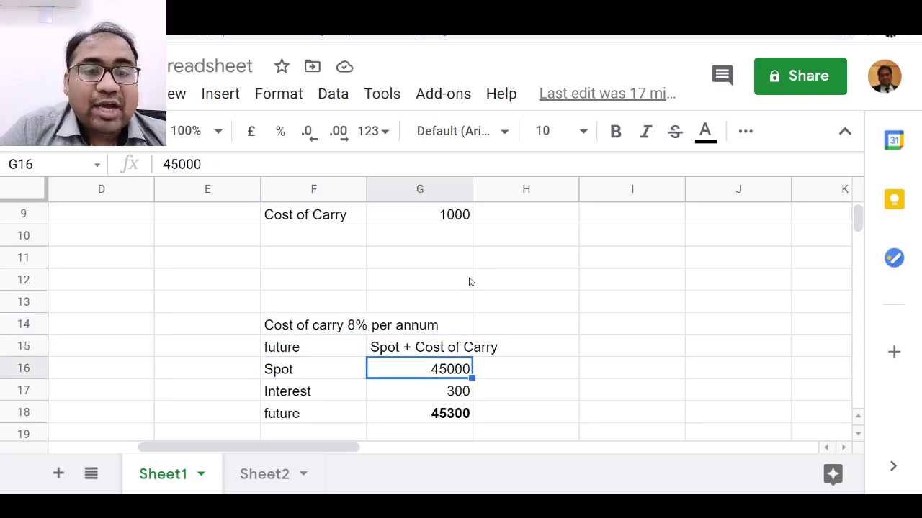
pyautogui.press('Down')
pyautogui.press('Left')
pyautogui.press('Right')
pyautogui.press('Left')
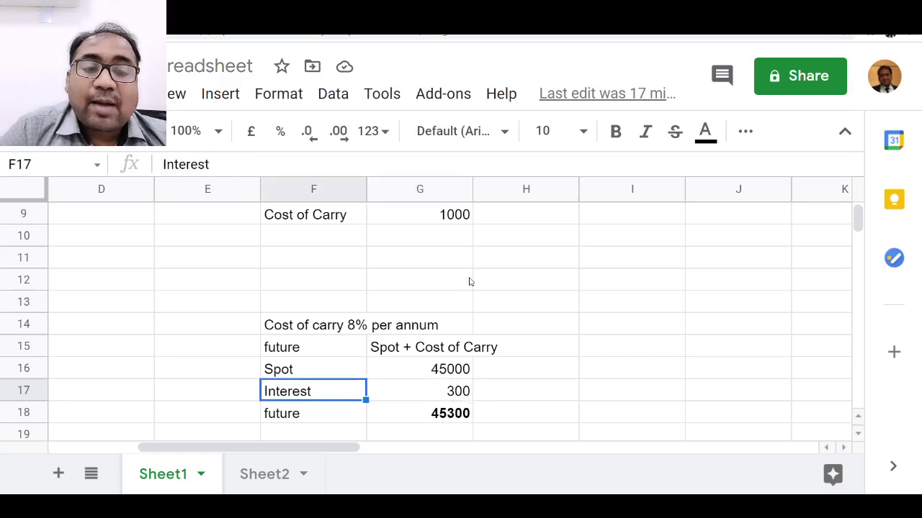
pyautogui.press('Up')
pyautogui.press('Up')
pyautogui.press('Up')
pyautogui.press('Down')
pyautogui.press('Down')
pyautogui.press('Down')
pyautogui.press('Right')
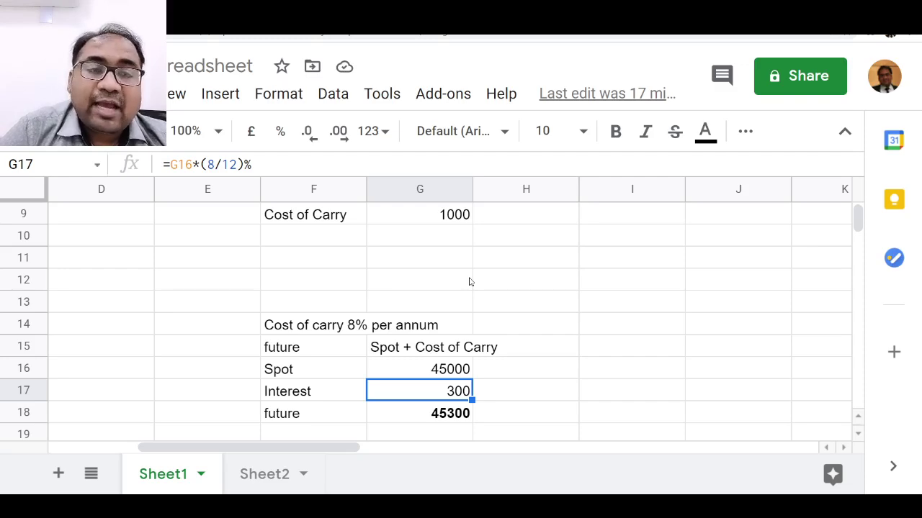
# Enter "1 month" in H17 beside the interest amount
pyautogui.press('Right')
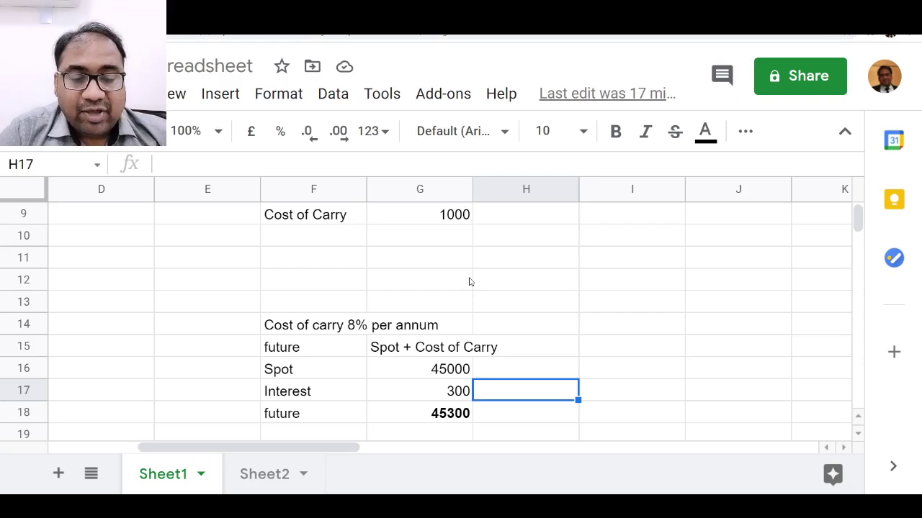
pyautogui.write('1 month')
pyautogui.press('Return')
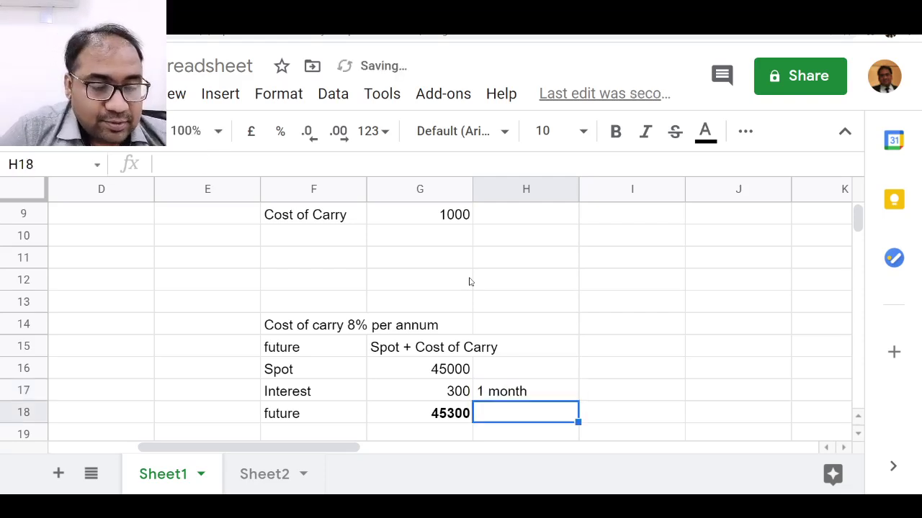
pyautogui.press('Up')
pyautogui.press('Left')
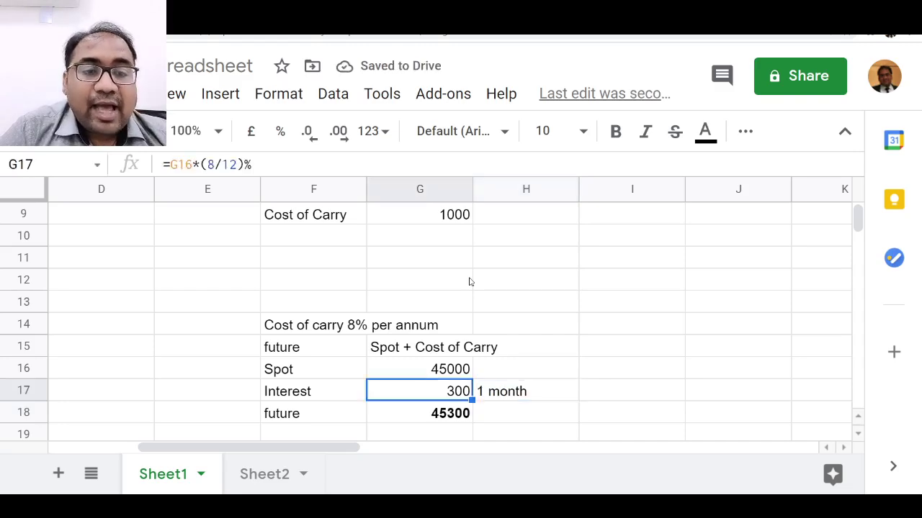
# Set the number of months in H17 beside the interest amount to 2
pyautogui.press('Right')
pyautogui.press('Right')
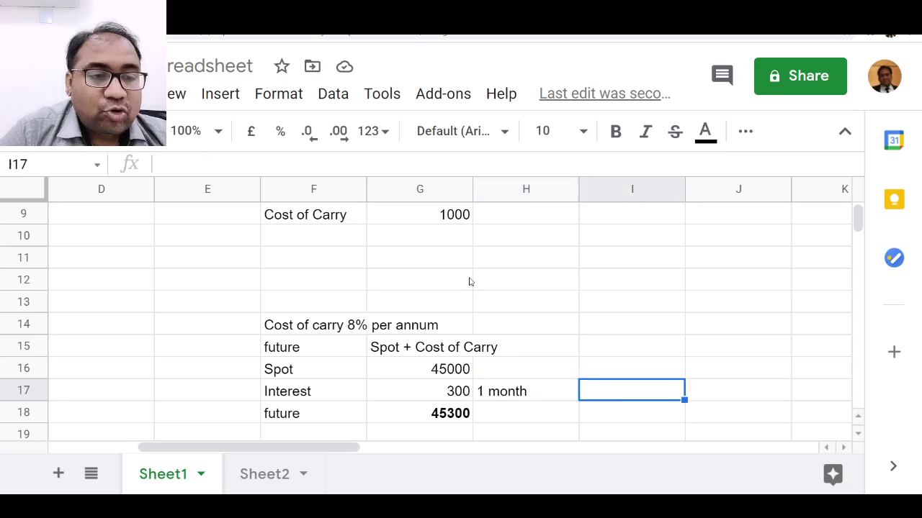
pyautogui.press('Left')
pyautogui.press('Left')
pyautogui.press('Right')
pyautogui.write('2')
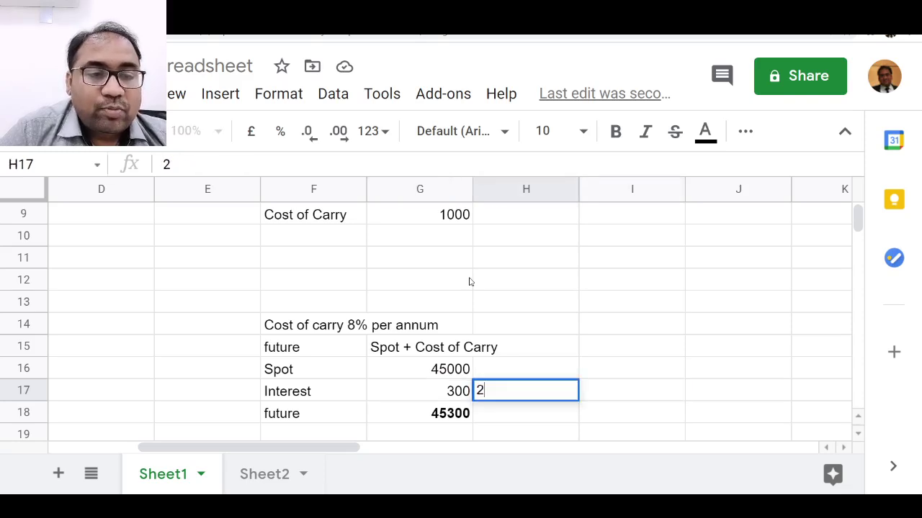
pyautogui.press('Return')
# Extend the interest formula in G17 to =G16*(8/12)%*2
pyautogui.press('Up')
pyautogui.press('Left')
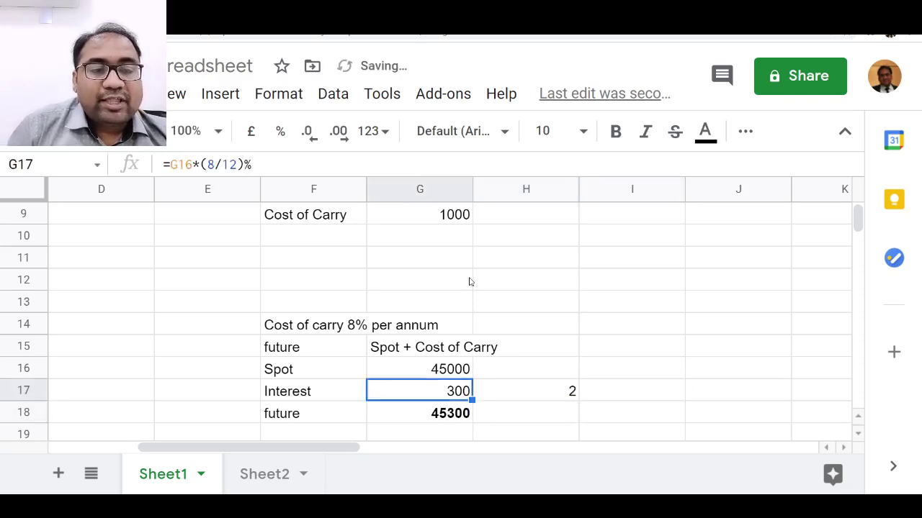
pyautogui.click(259, 165)
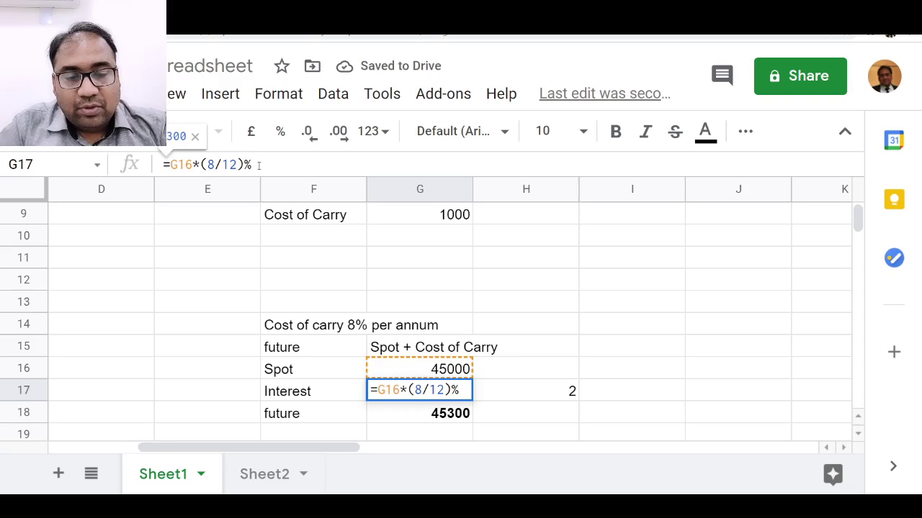
pyautogui.write('*2')
pyautogui.press('Return')
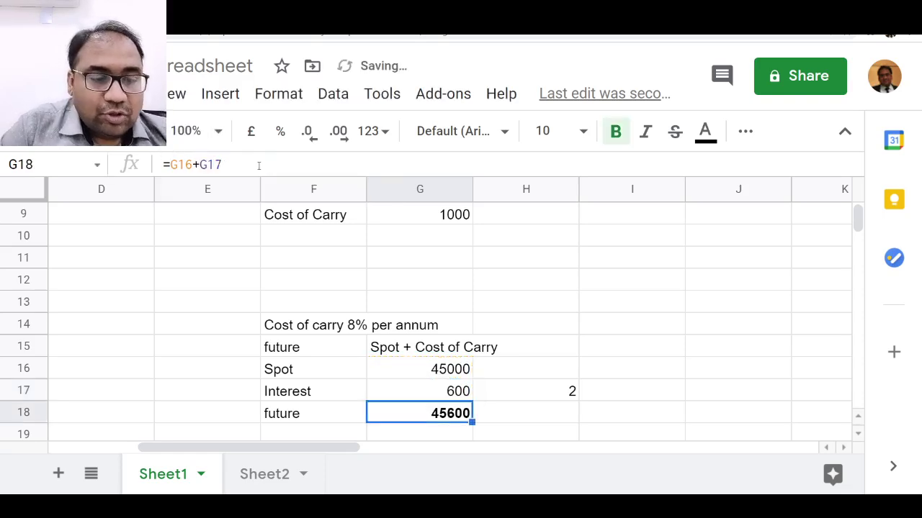
# Set the number of months in H17 beside the interest amount to 3
pyautogui.press('Up')
pyautogui.press('Right')
pyautogui.write('3')
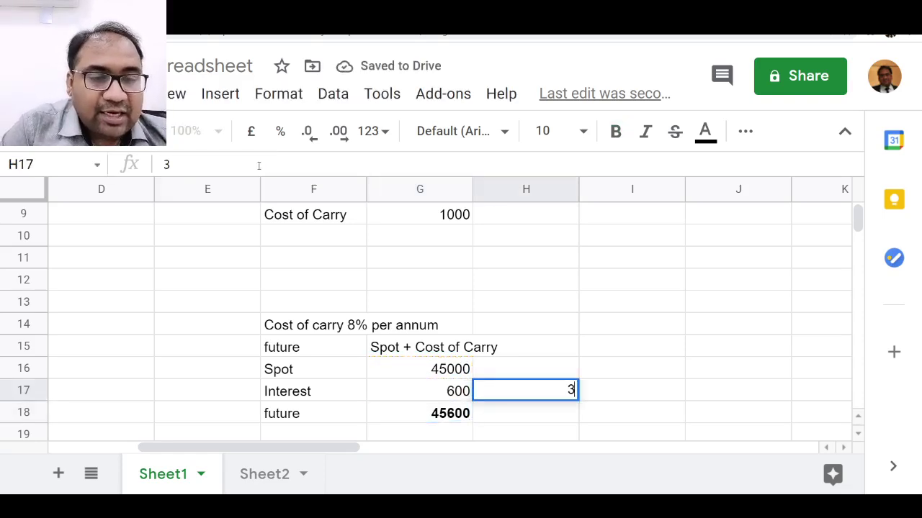
pyautogui.press('Return')
# Change the month multiplier in G17's interest formula to 3, giving =G16*(8/12)%*3
pyautogui.press('Up')
pyautogui.press('Left')
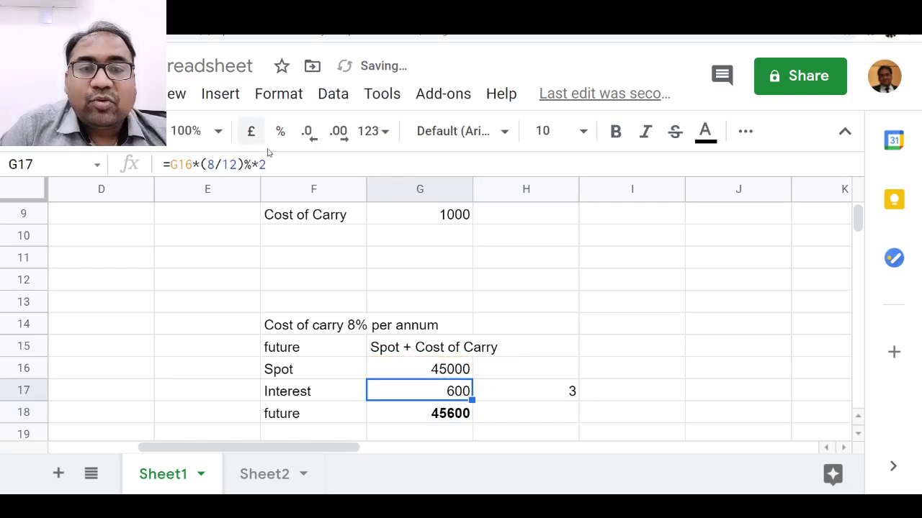
pyautogui.click(282, 165)
pyautogui.press('BackSpace')
pyautogui.write('4')
pyautogui.press('BackSpace')
pyautogui.write('3')
pyautogui.press('Return')
# Review the recalculated interest and future price, and go to the example with Cost of Storage 1%
pyautogui.press('Up')
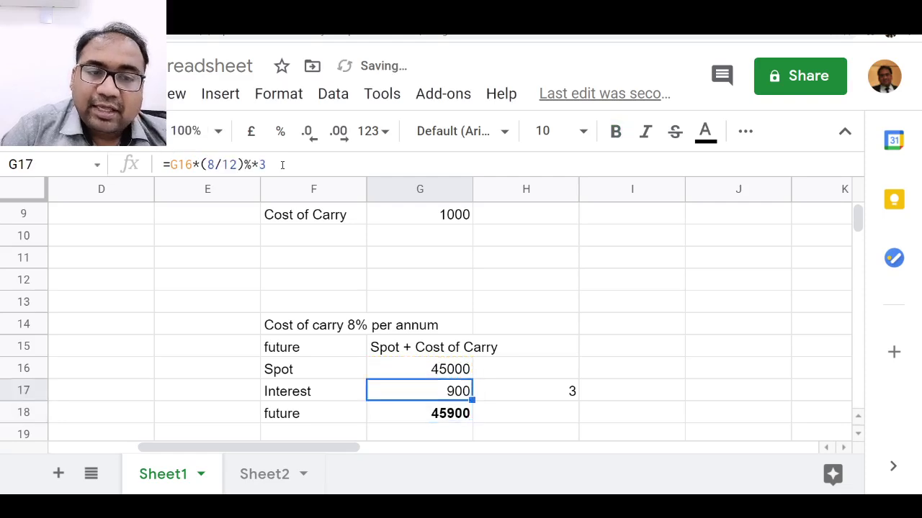
pyautogui.press('Down')
pyautogui.press('Up')
pyautogui.press('Up')
pyautogui.press('Down')
pyautogui.press('Down')
pyautogui.press('Down')
pyautogui.press('Down')
pyautogui.press('Down')
pyautogui.press('Down')
pyautogui.press('Down')
pyautogui.press('Down')
pyautogui.press('Down')
pyautogui.press('Down')
pyautogui.press('Down')
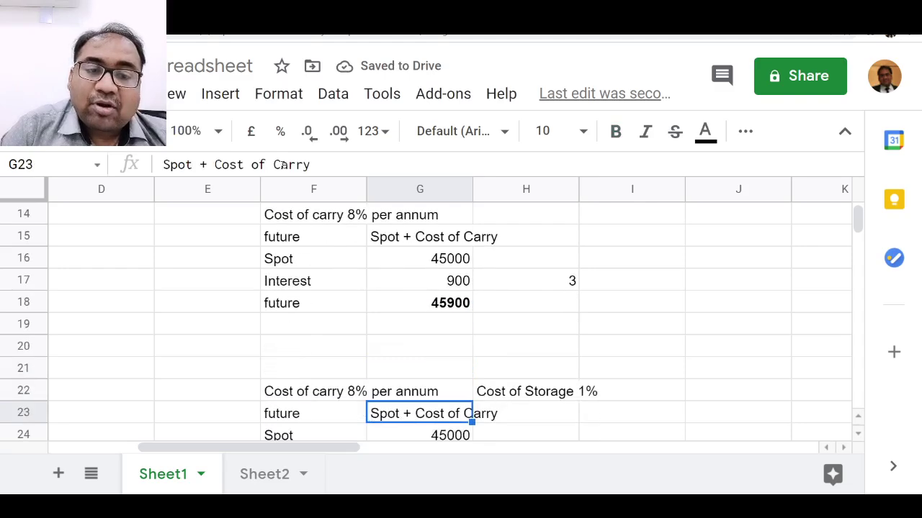
# Examine the example's heading assumptions, comparing the cost of carry rate in F22 with the cost of storage rate in H22
pyautogui.press('Up')
pyautogui.press('Up')
pyautogui.press('Up')
pyautogui.press('Up')
pyautogui.press('Up')
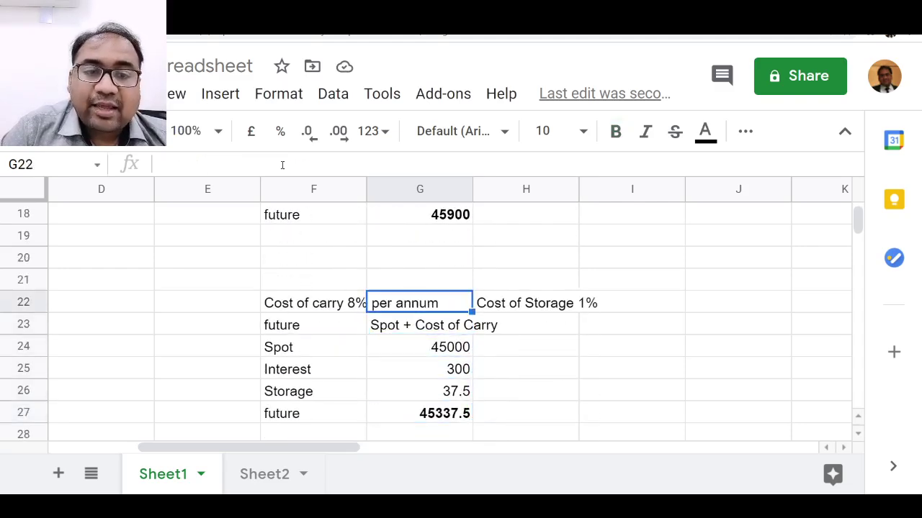
pyautogui.press('Left')
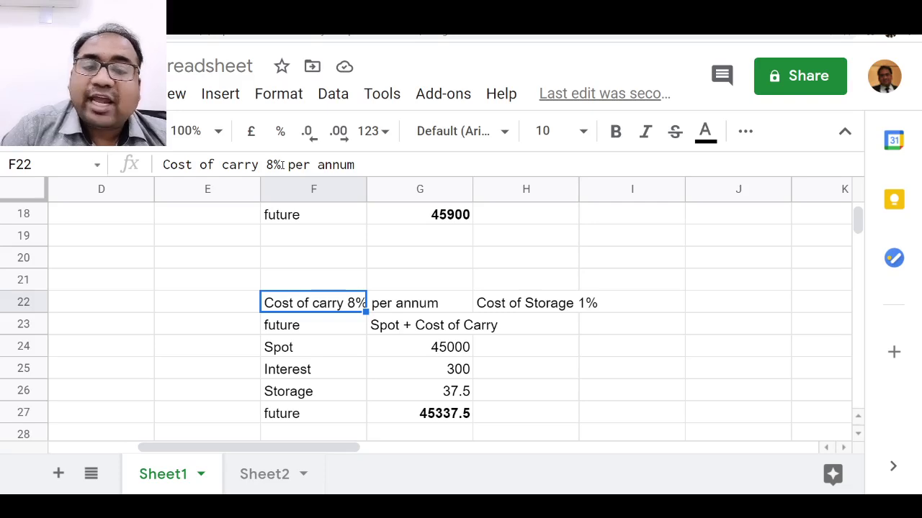
pyautogui.press('Right')
pyautogui.press('Right')
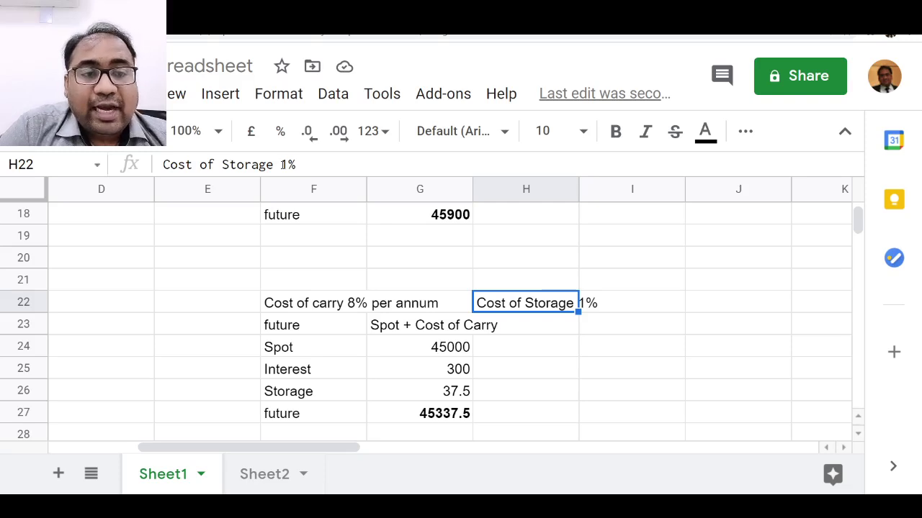
pyautogui.press('Left')
pyautogui.press('Left')
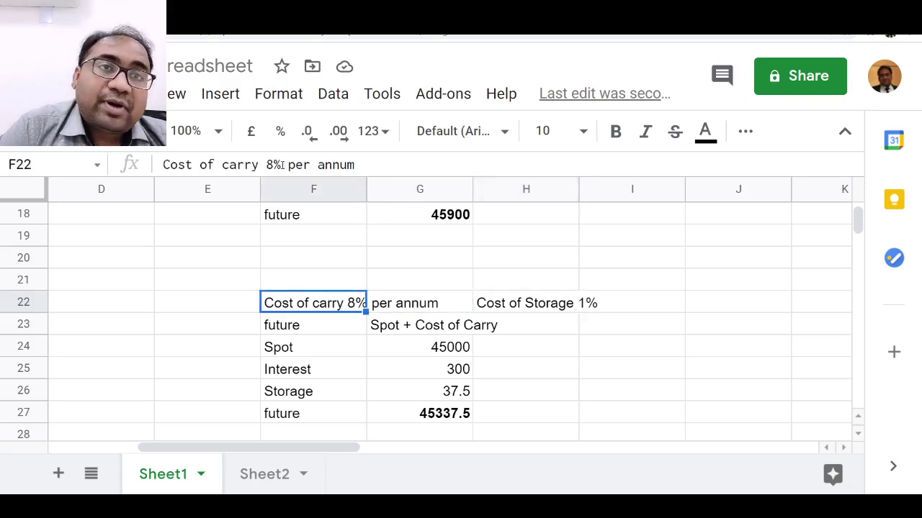
pyautogui.press('Right')
pyautogui.press('Right')
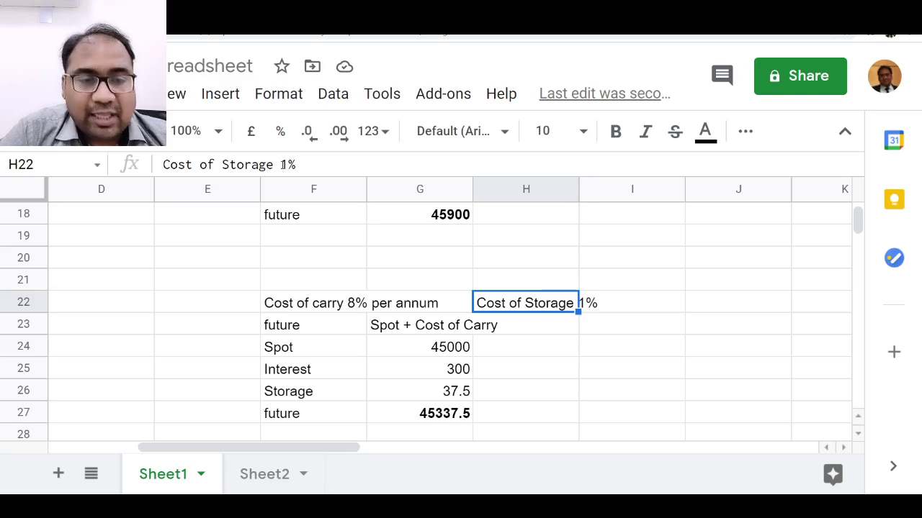
# Inspect the spot price and the interest, storage and future price formulas in G24:G27 of the storage example
pyautogui.press('Down')
pyautogui.press('Down')
pyautogui.press('Left')
pyautogui.press('Left')
pyautogui.press('Right')
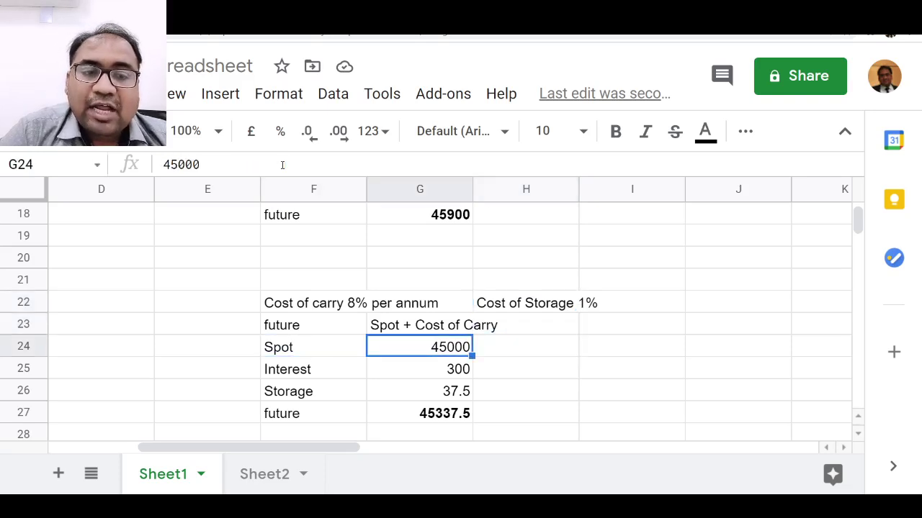
pyautogui.press('Down')
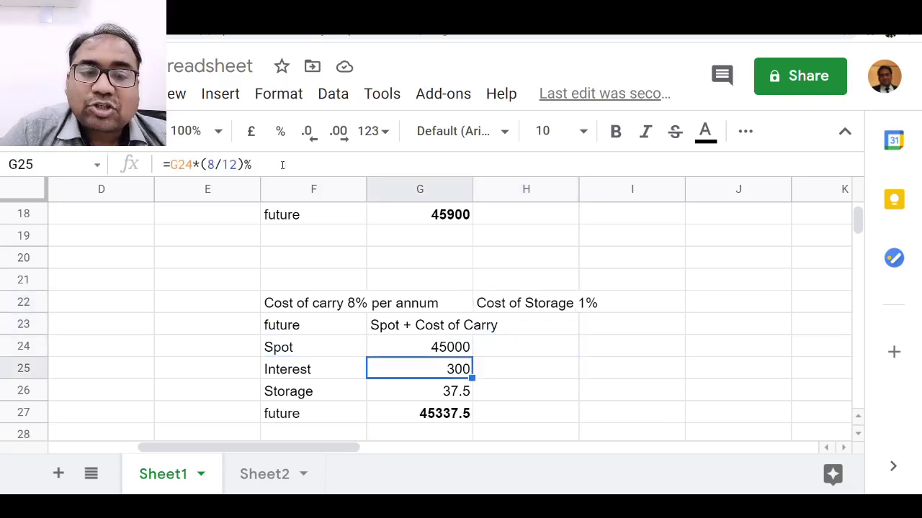
pyautogui.press('Down')
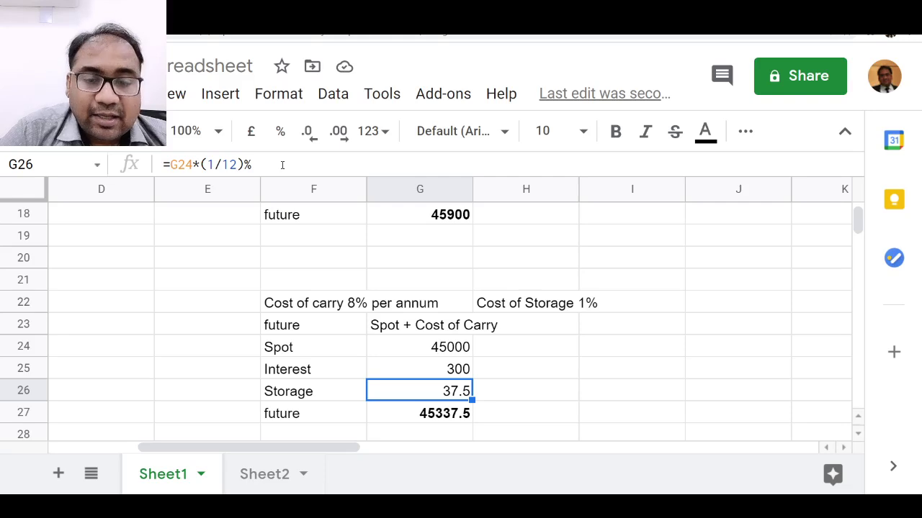
pyautogui.press('F2')
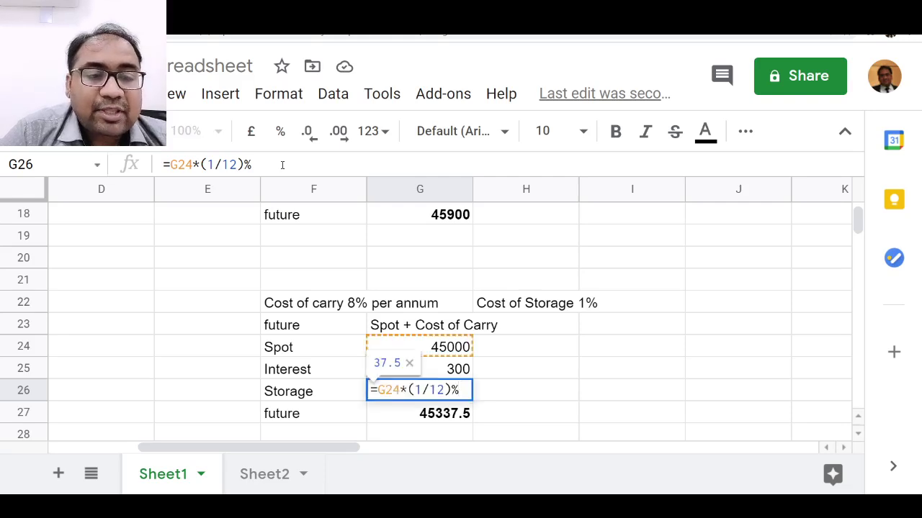
pyautogui.press('Escape')
pyautogui.press('Left')
pyautogui.press('Up')
pyautogui.press('Up')
pyautogui.press('Down')
pyautogui.press('Down')
pyautogui.press('Down')
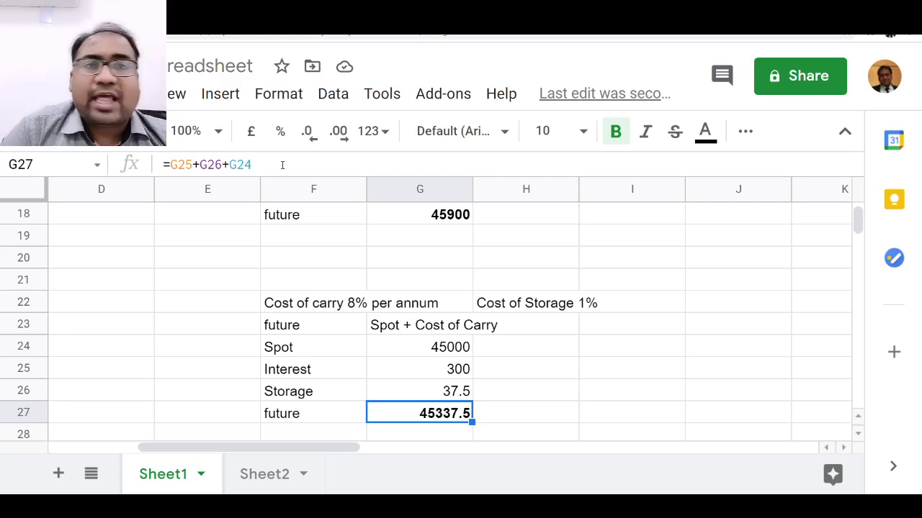
# Replace the storage formula in G26 with a fixed cost of 500
pyautogui.press('Up')
pyautogui.press('Up')
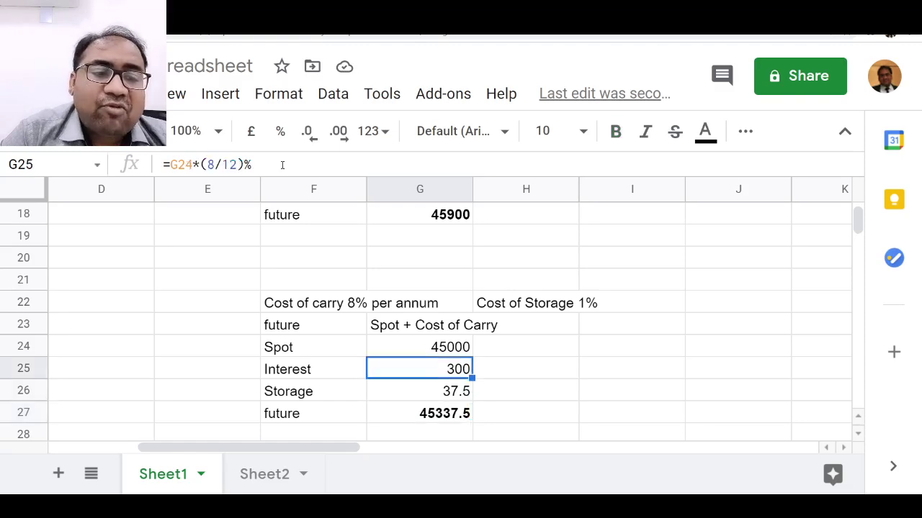
pyautogui.press('Down')
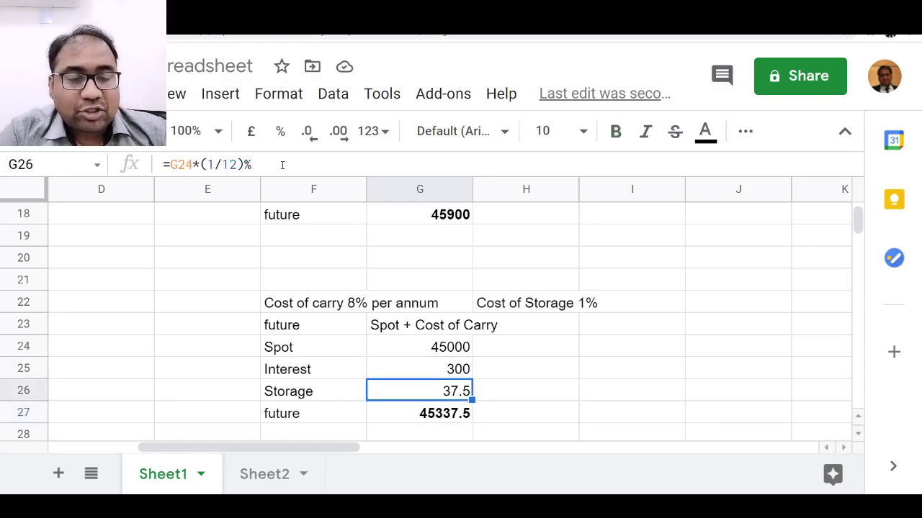
pyautogui.write('500')
pyautogui.press('Return')
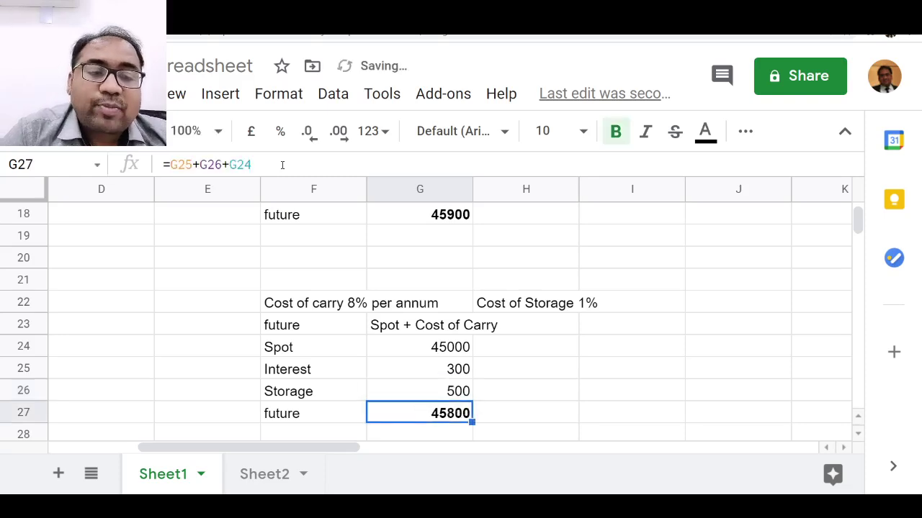
# Remove the 8/ part from the interest formula in G25, leaving =G24*(12)%
pyautogui.press('Up')
pyautogui.press('Up')
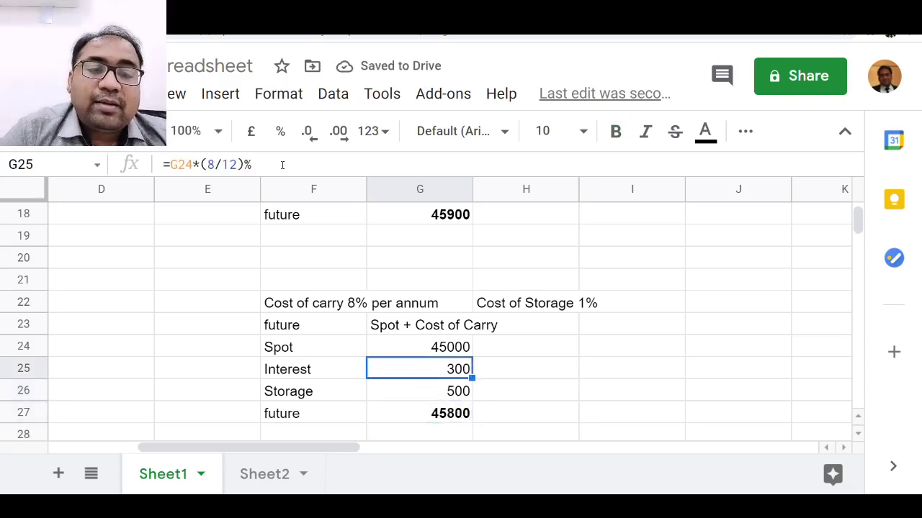
pyautogui.press('F2')
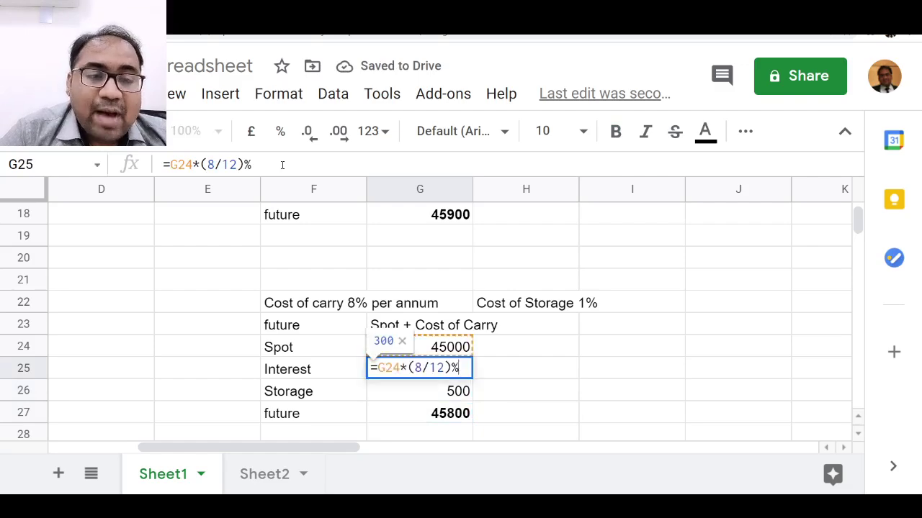
pyautogui.press('Left')
pyautogui.press('Left')
pyautogui.press('Left')
pyautogui.press('Left')
pyautogui.press('BackSpace')
pyautogui.press('BackSpace')
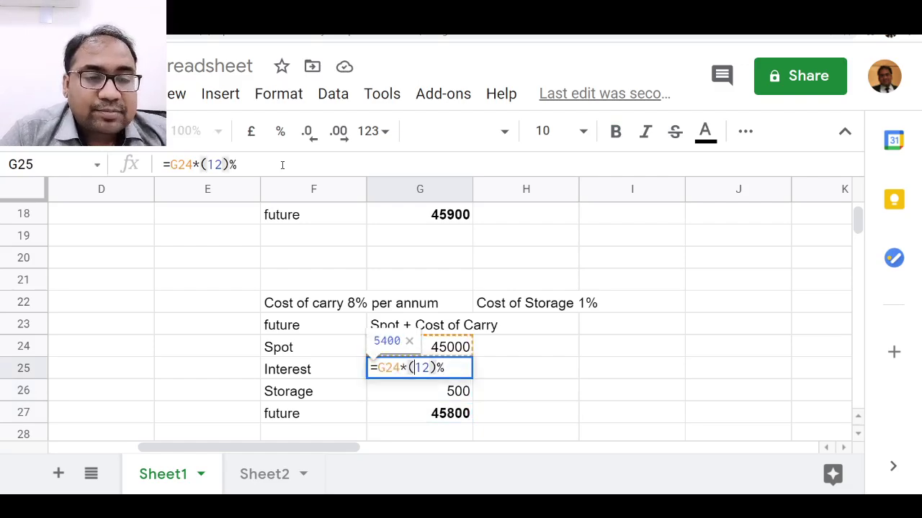
pyautogui.press('Return')
pyautogui.press('Up')
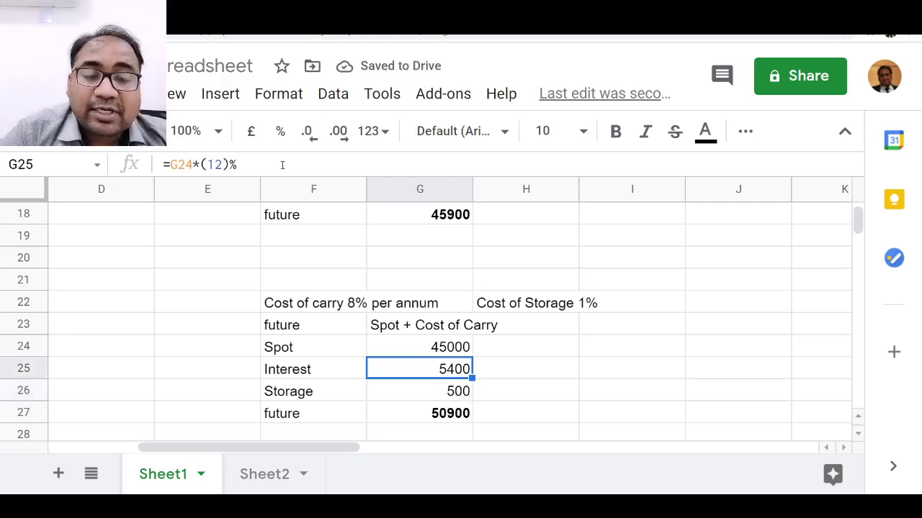
pyautogui.press('Return')
pyautogui.press('Left')
pyautogui.press('Left')
pyautogui.press('Left')
pyautogui.press('Left')
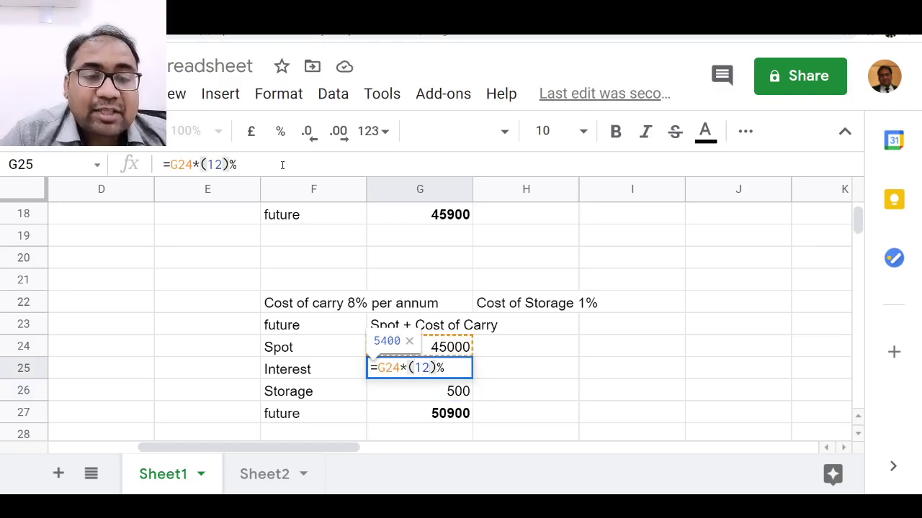
pyautogui.press('Escape')
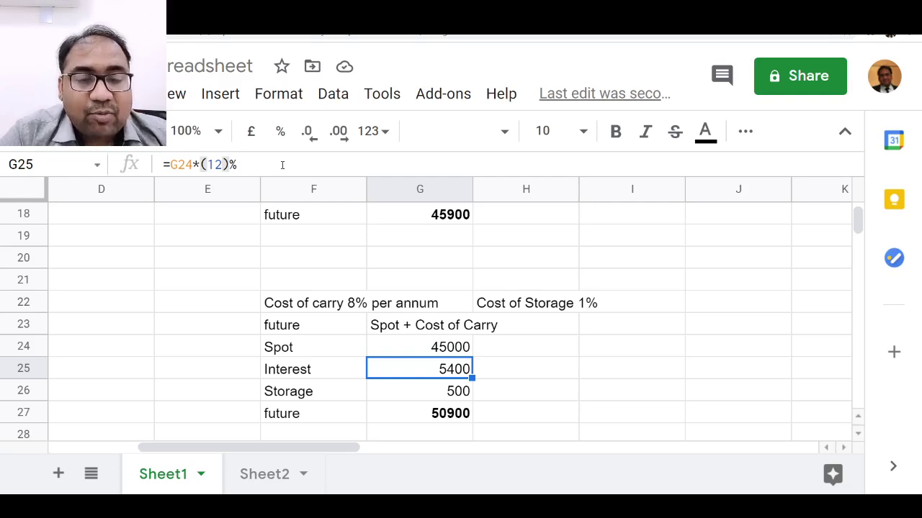
# Divide the interest in G25 by 12 by extending its formula to =G24*(12)%/12
pyautogui.press('Return')
pyautogui.write('/')
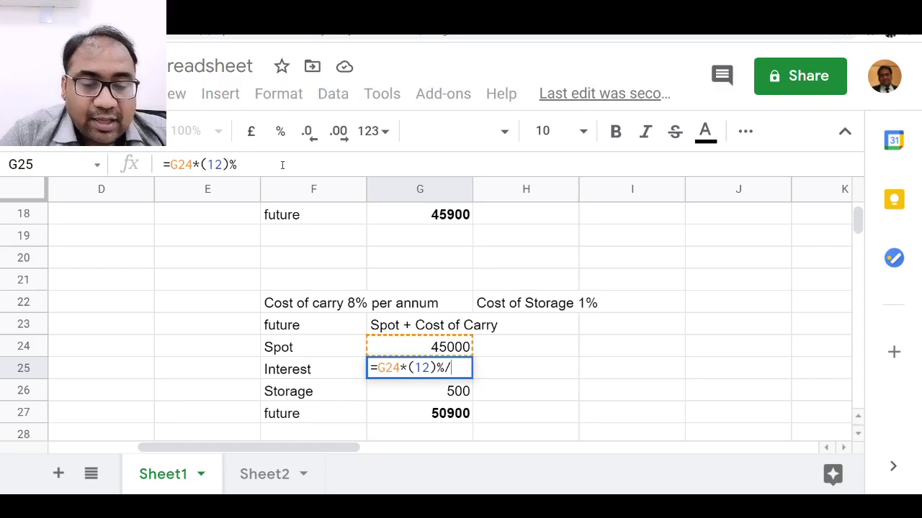
pyautogui.write('12')
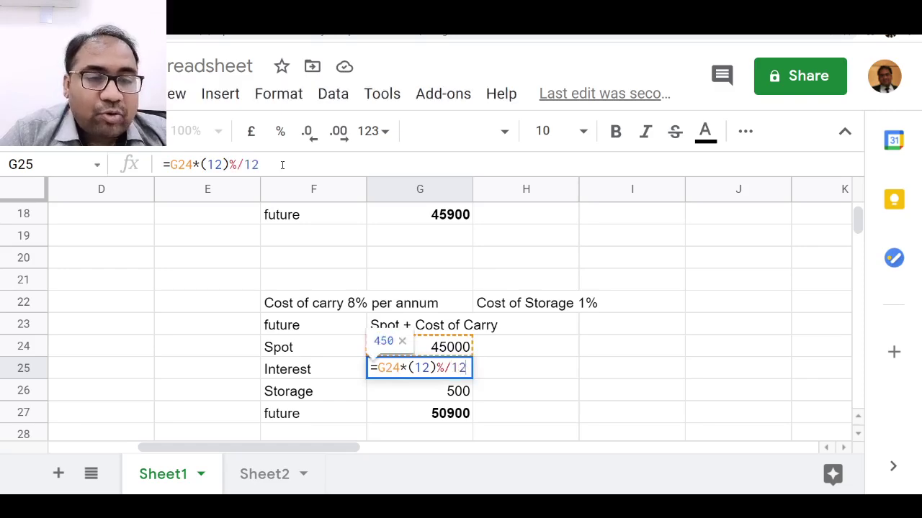
pyautogui.press('Return')
pyautogui.press('Up')
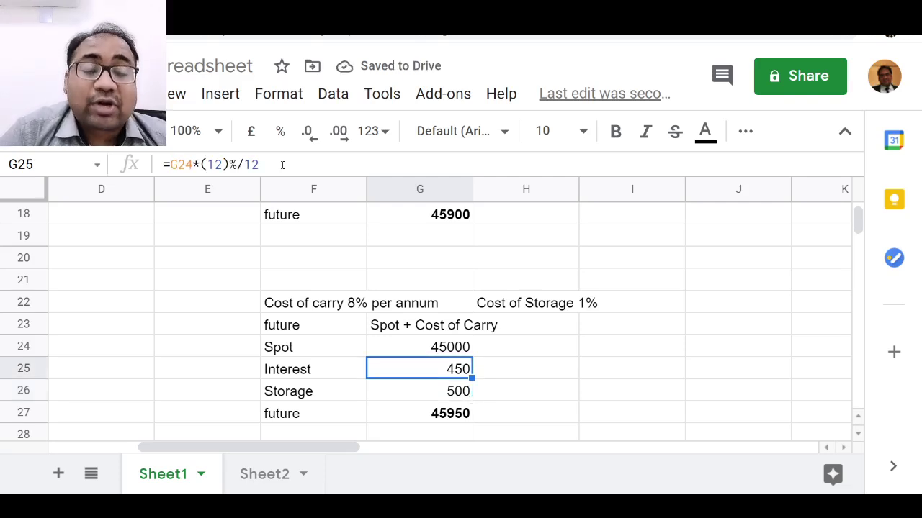
# Review the recalculated future price in G27 against the interest and storage amounts above it
pyautogui.press('Down')
pyautogui.press('Down')
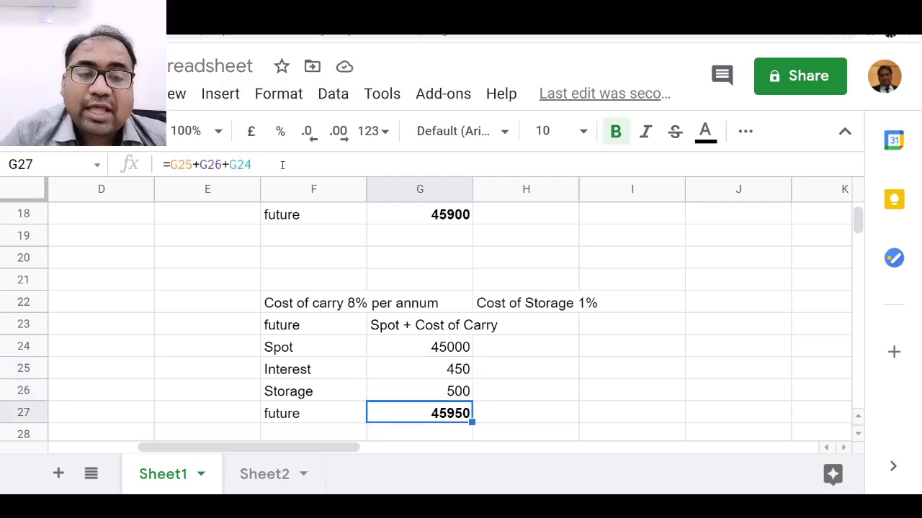
pyautogui.press('Down')
pyautogui.press('Down')
pyautogui.press('Up')
pyautogui.press('Up')
pyautogui.press('Up')
pyautogui.press('Up')
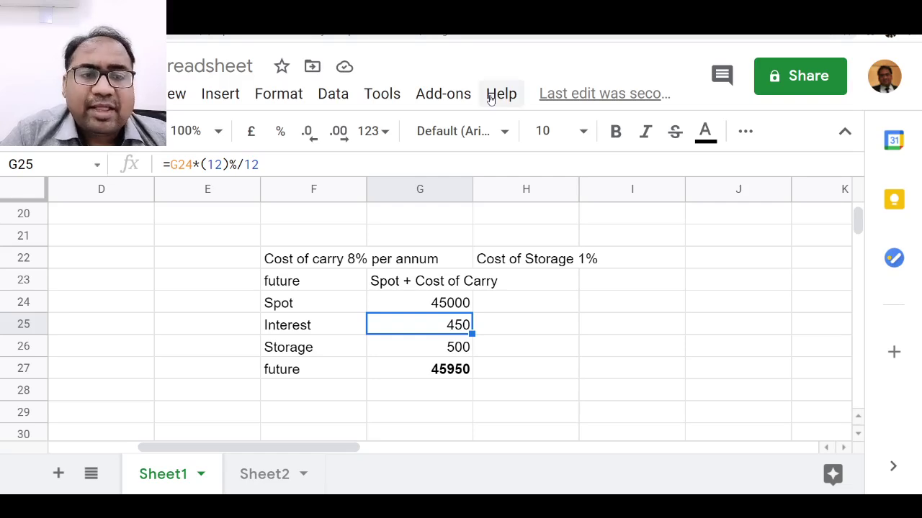
pyautogui.press('Down')
pyautogui.press('Down')
pyautogui.press('Down')
pyautogui.press('Down')
pyautogui.press('Down')
pyautogui.press('Down')
pyautogui.press('Down')
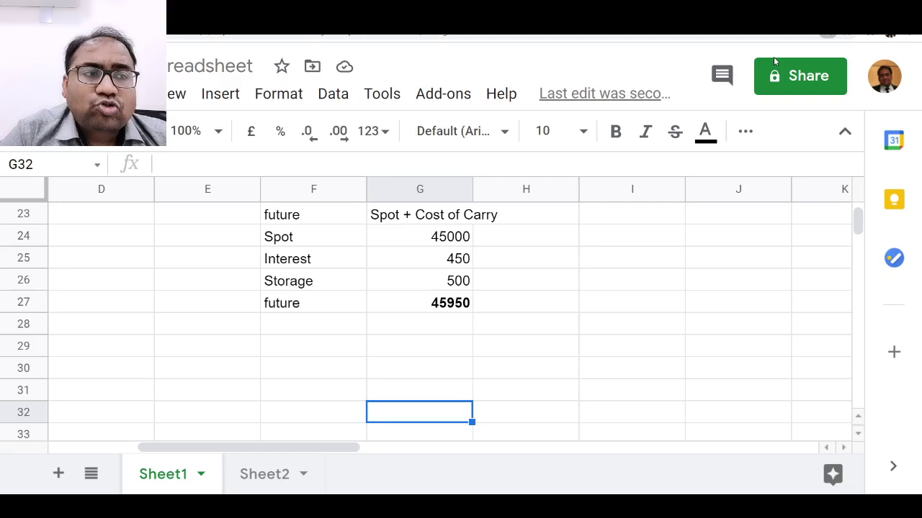
# Reduce the page zoom and return to the first Futures and Spot example with the 3-month expiry period
pyautogui.hotkey('ctrl', '-')
pyautogui.hotkey('ctrl', '-')
pyautogui.hotkey('ctrl', '-')
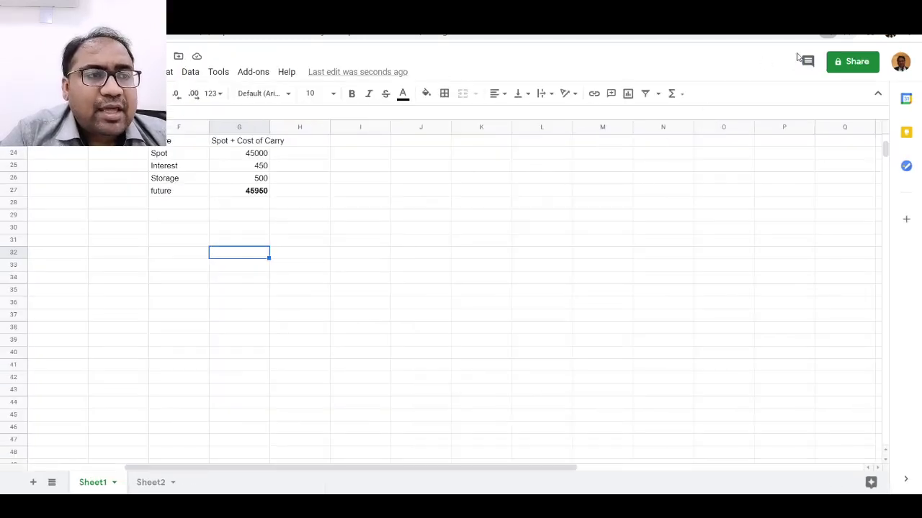
pyautogui.hotkey('ctrl', '+')
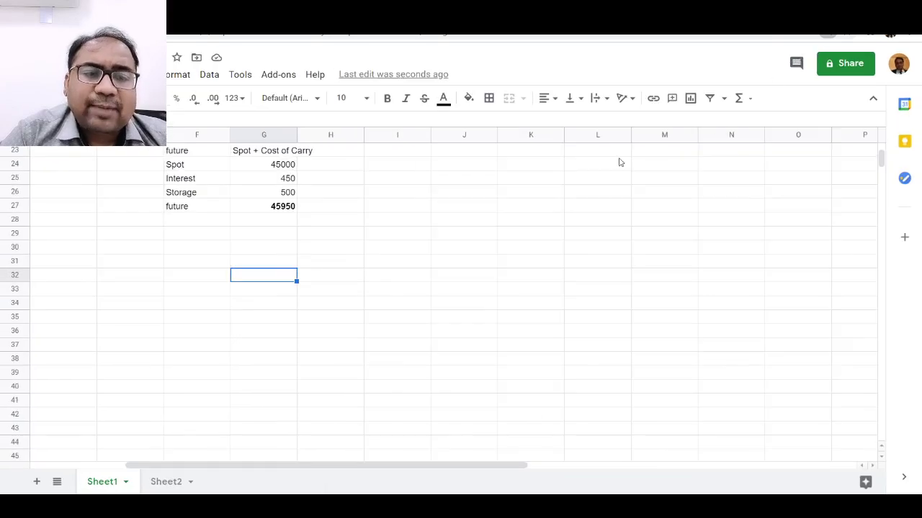
pyautogui.hotkey('ctrl', '+')
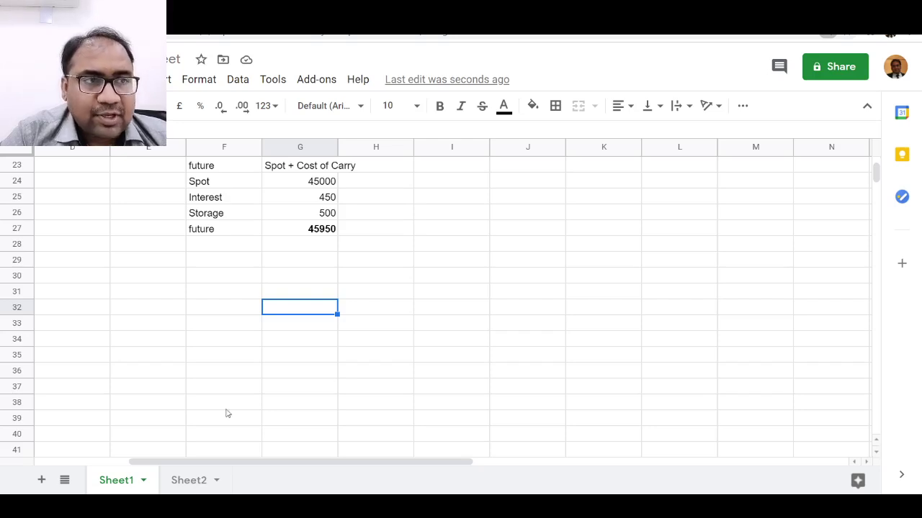
pyautogui.click(212, 282)
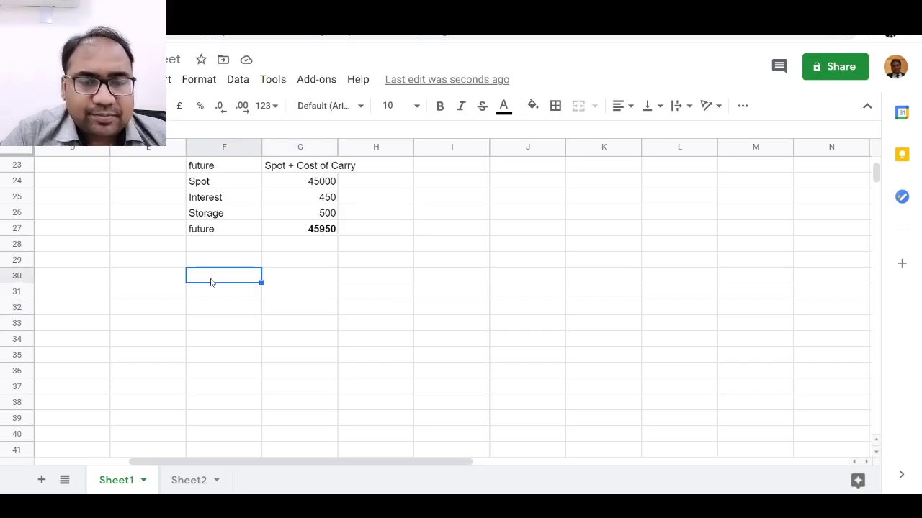
pyautogui.scroll(5, 212, 282)
pyautogui.click(212, 282)
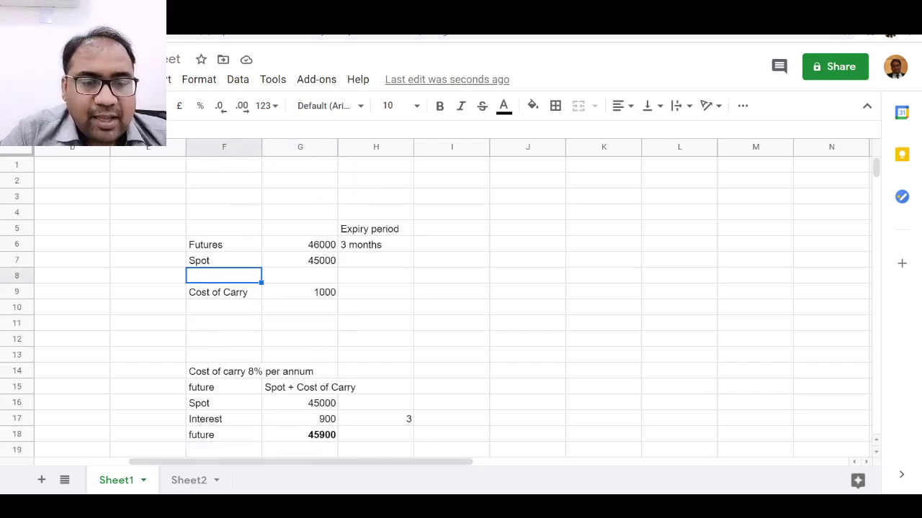
# Switch to the certification brochure PDF and review the F = S + C model and its gold example, highlighting the 25,000 spot price
pyautogui.hotkey('ctrl', 'Tab')
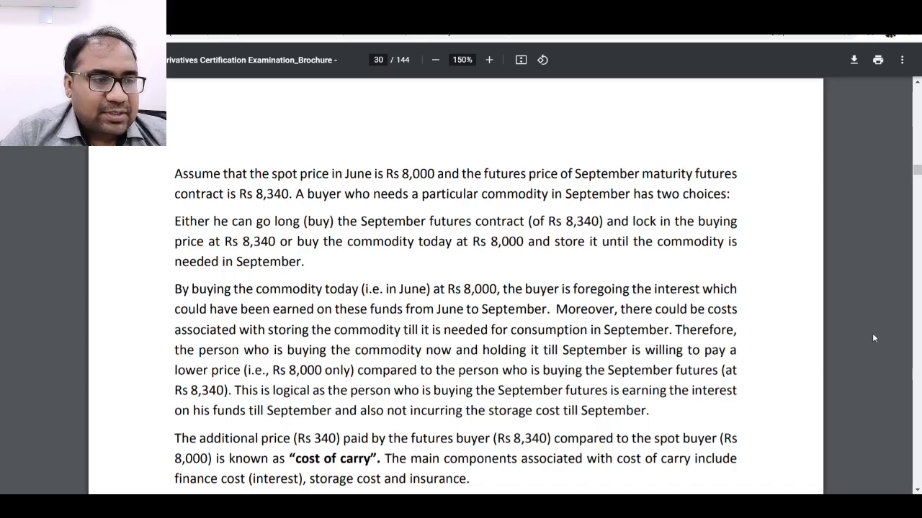
pyautogui.scroll(-5, 872, 337)
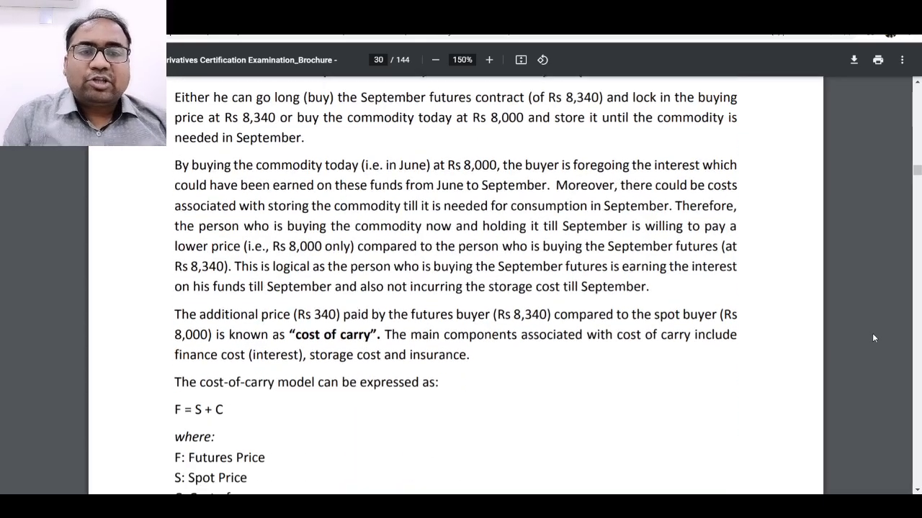
pyautogui.scroll(-5, 872, 338)
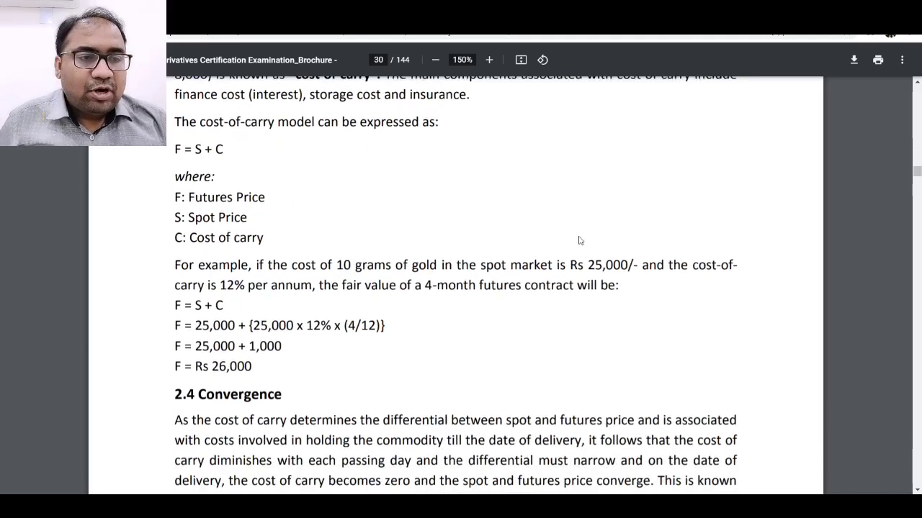
pyautogui.moveTo(589, 265); pyautogui.dragTo(628, 265)
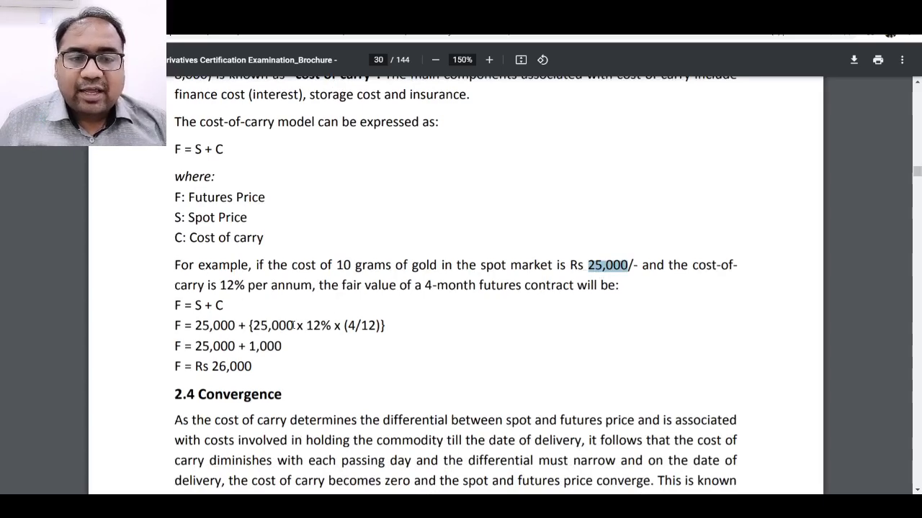
pyautogui.click(416, 292)
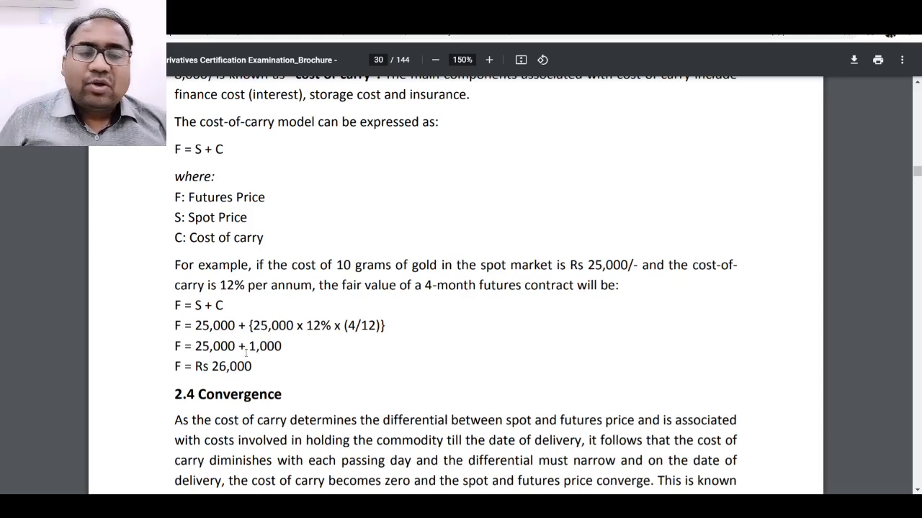
# Review the brochure's gold futures calculation, the 4-month contract wording, section 2.4 Convergence and its futures-versus-spot price charts
pyautogui.moveTo(210, 367); pyautogui.dragTo(294, 376)
pyautogui.click(295, 378)
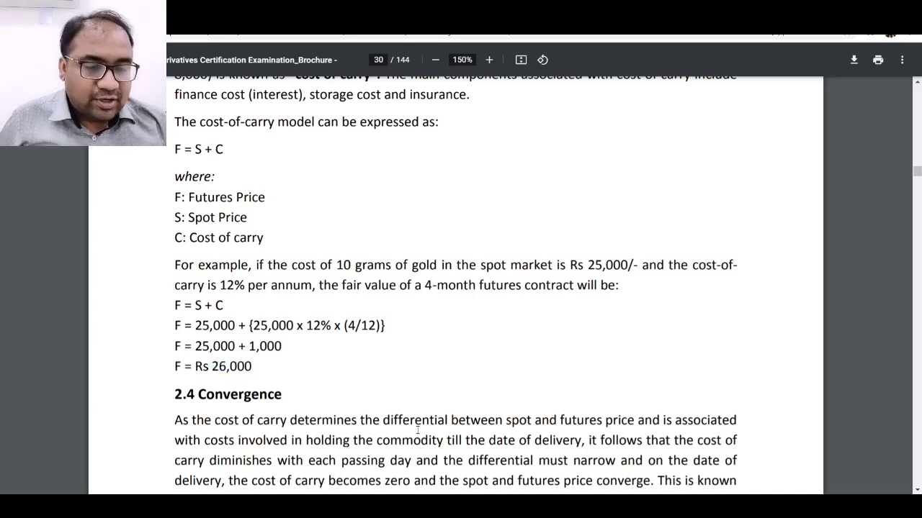
pyautogui.scroll(-3, 417, 430)
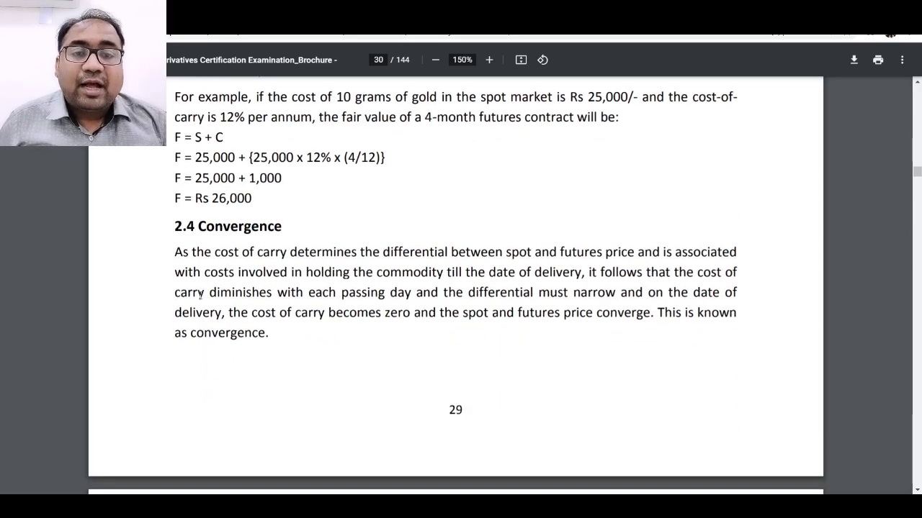
pyautogui.moveTo(216, 254); pyautogui.dragTo(387, 254)
pyautogui.click(387, 254)
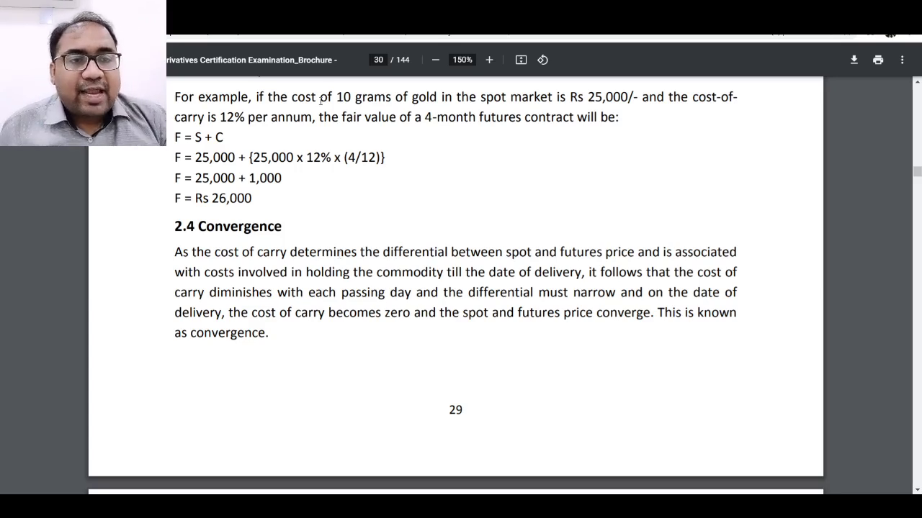
pyautogui.moveTo(424, 117); pyautogui.dragTo(519, 118)
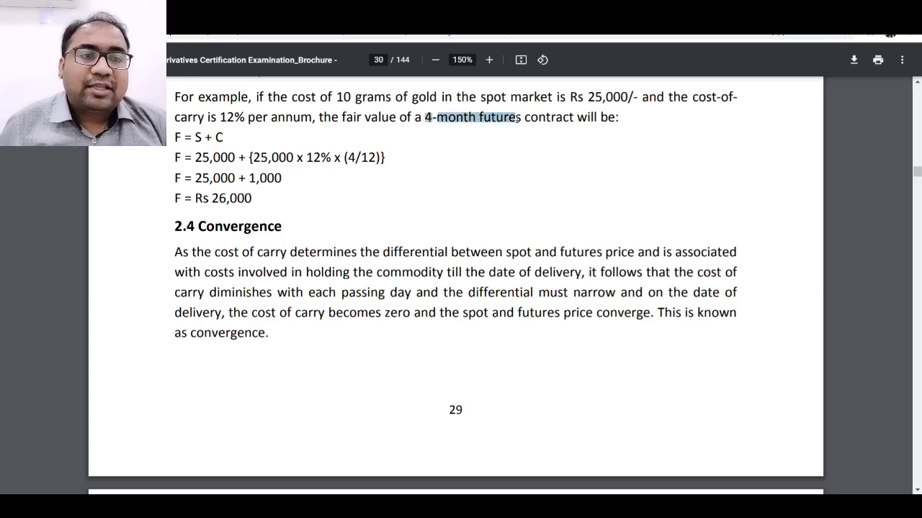
pyautogui.click(436, 196)
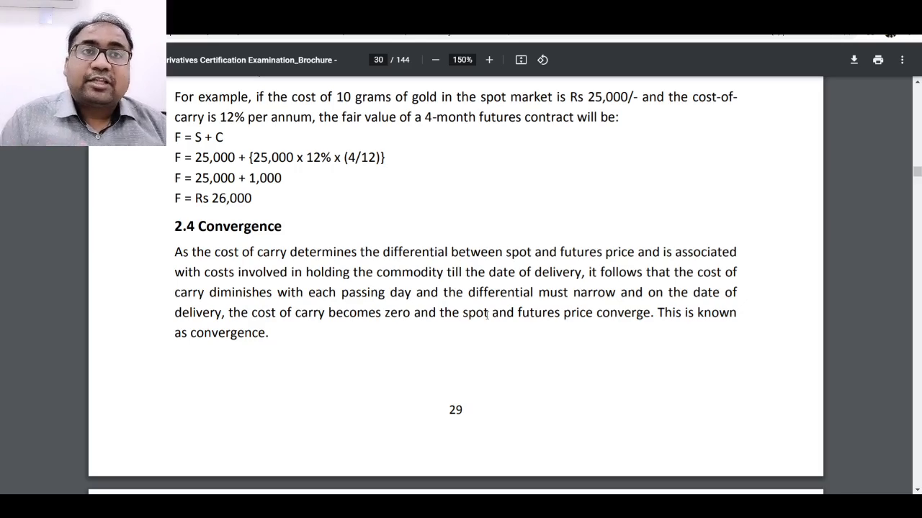
pyautogui.scroll(-5, 486, 314)
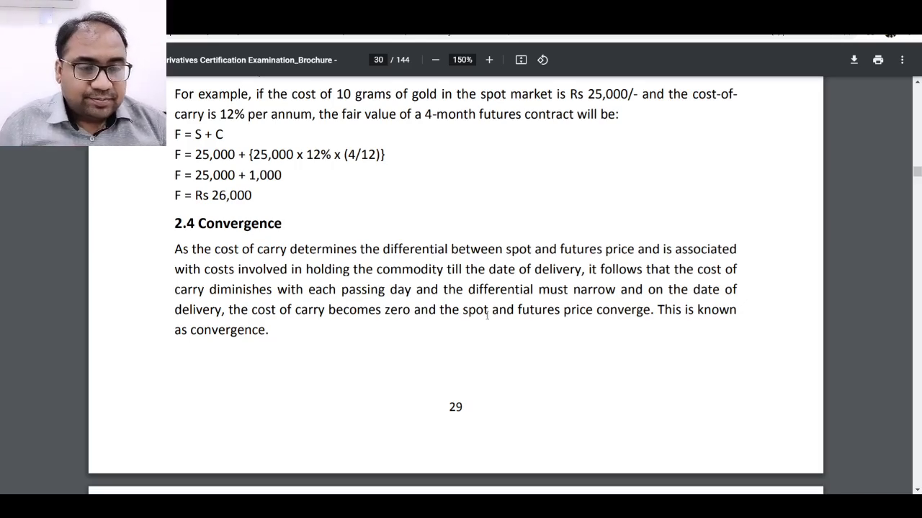
pyautogui.scroll(-1, 486, 315)
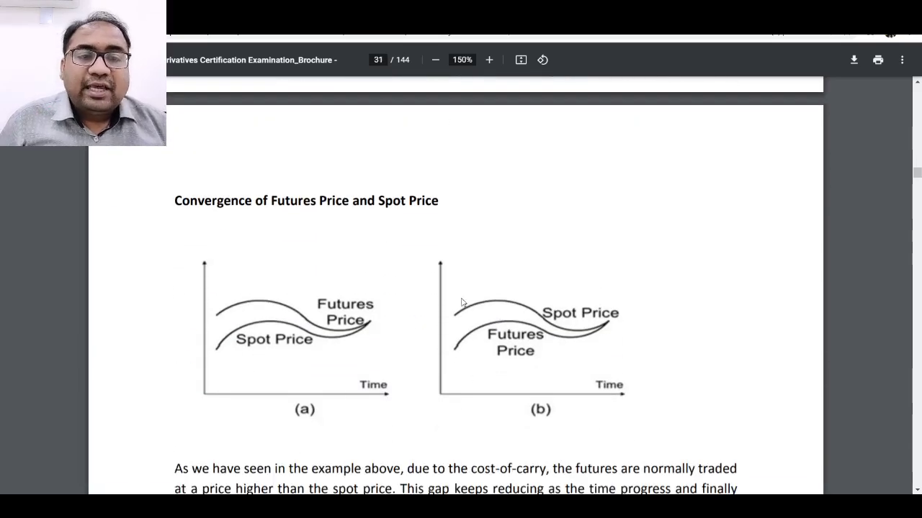
# Switch to the spreadsheet's Sheet2 and compare the Future and Spot prices column by column in the contango example
pyautogui.hotkey('ctrl', 'Tab')
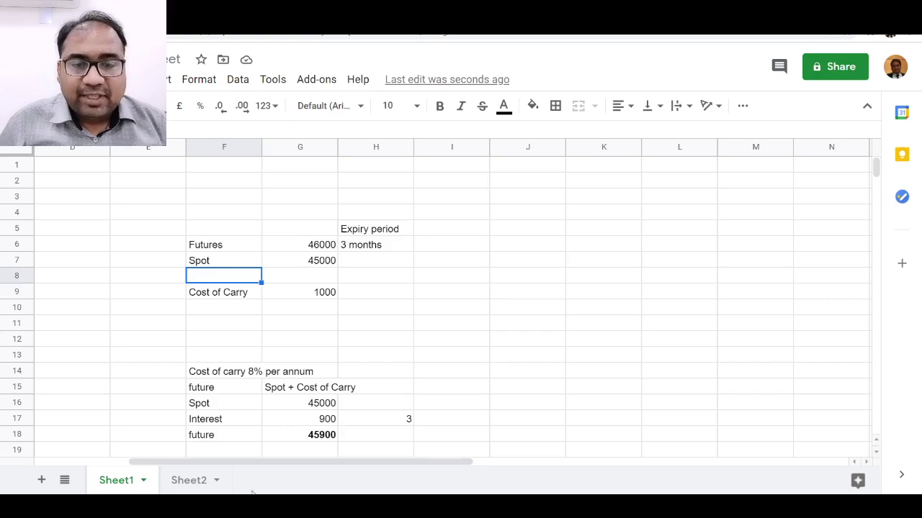
pyautogui.click(184, 480)
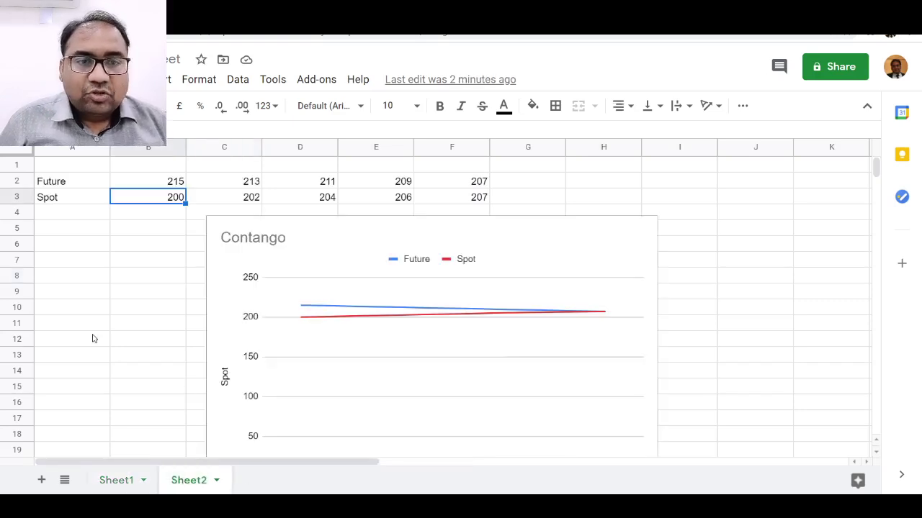
pyautogui.click(149, 175)
pyautogui.press('Left')
pyautogui.press('Down')
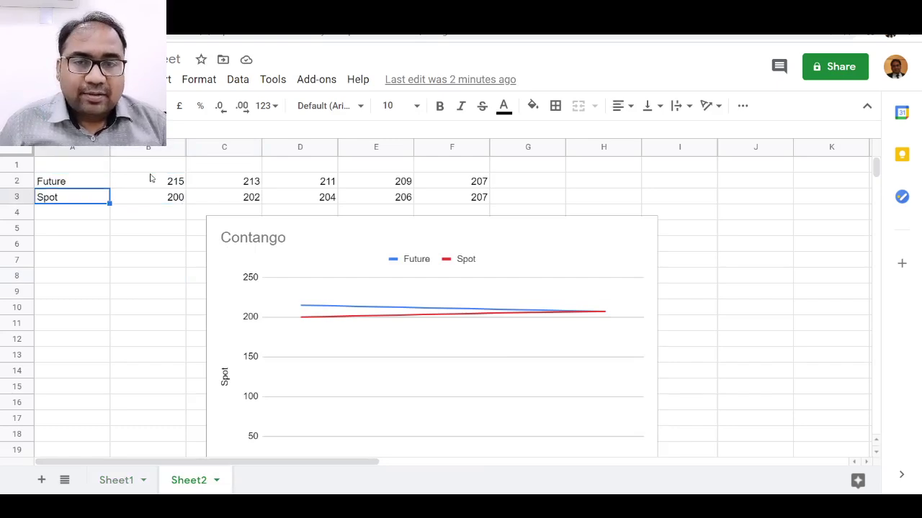
pyautogui.press('Down')
pyautogui.press('Right')
pyautogui.press('Up')
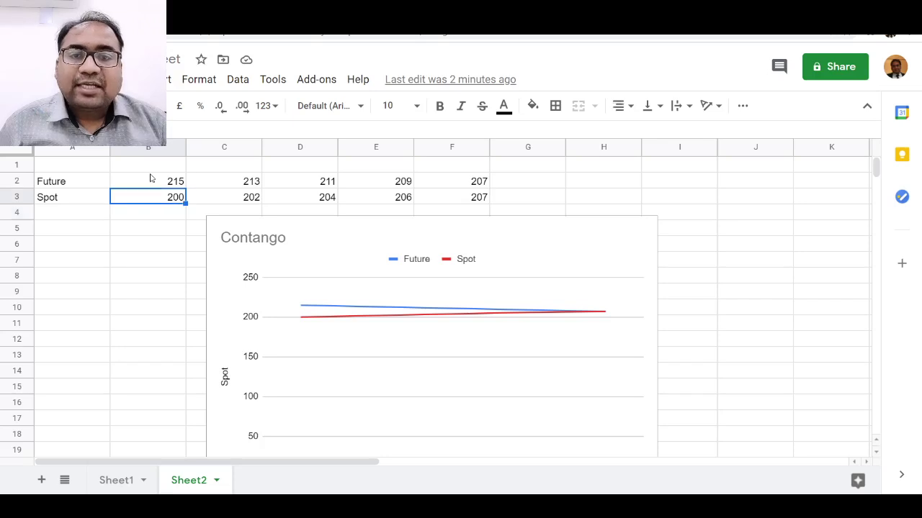
pyautogui.press('Up')
pyautogui.press('Right')
pyautogui.press('Down')
pyautogui.press('Up')
pyautogui.press('Right')
pyautogui.press('Down')
pyautogui.press('Up')
pyautogui.press('Right')
pyautogui.press('Down')
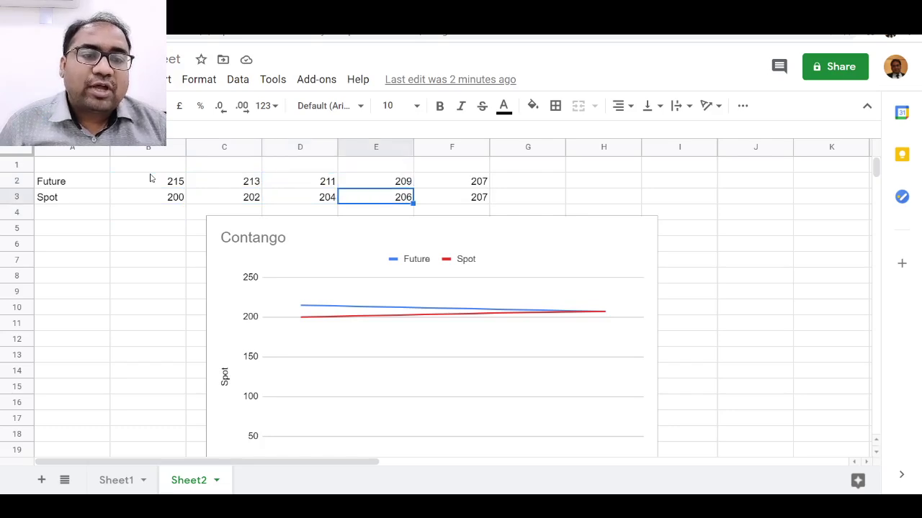
pyautogui.press('Up')
pyautogui.press('Right')
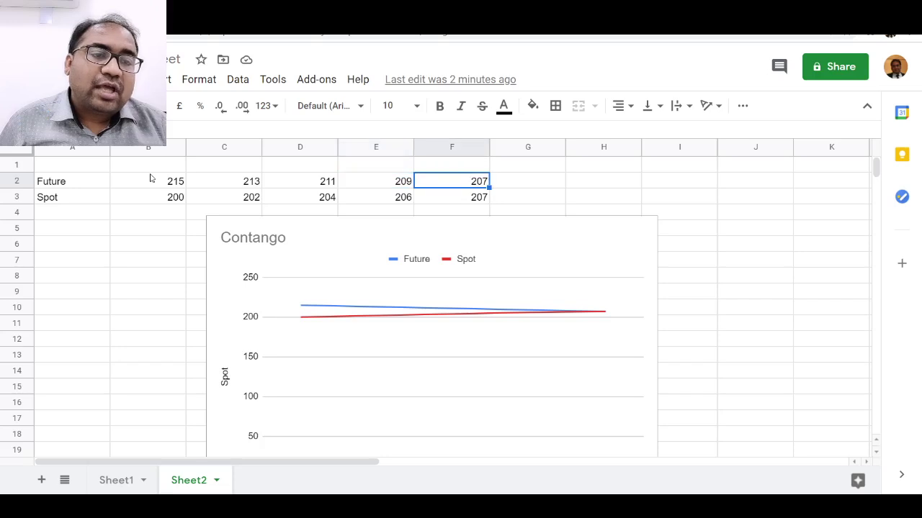
# Add the headers Expiry in F1 and Today in B1 above the contango prices
pyautogui.press('Up')
pyautogui.write('Expiry')
pyautogui.press('Return')
pyautogui.press('Up')
pyautogui.press('Left')
pyautogui.press('Left')
pyautogui.press('Left')
pyautogui.press('Left')
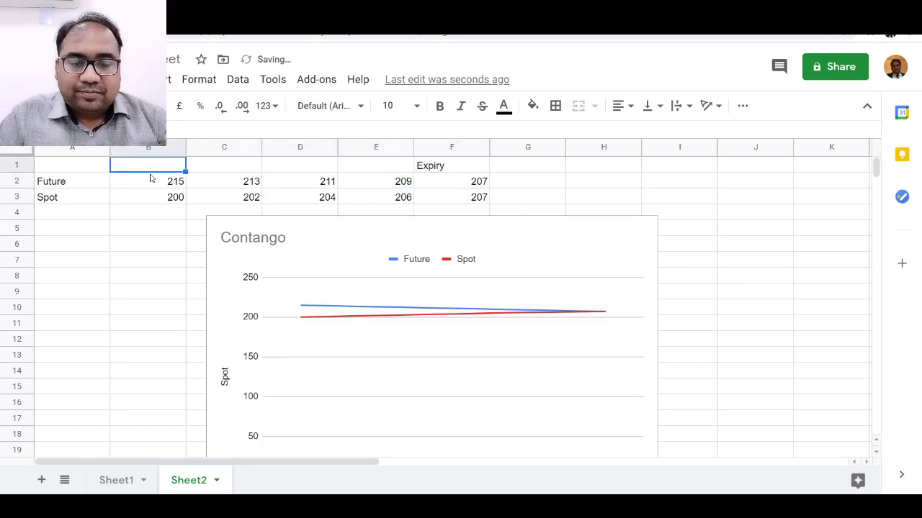
pyautogui.write('Toda')
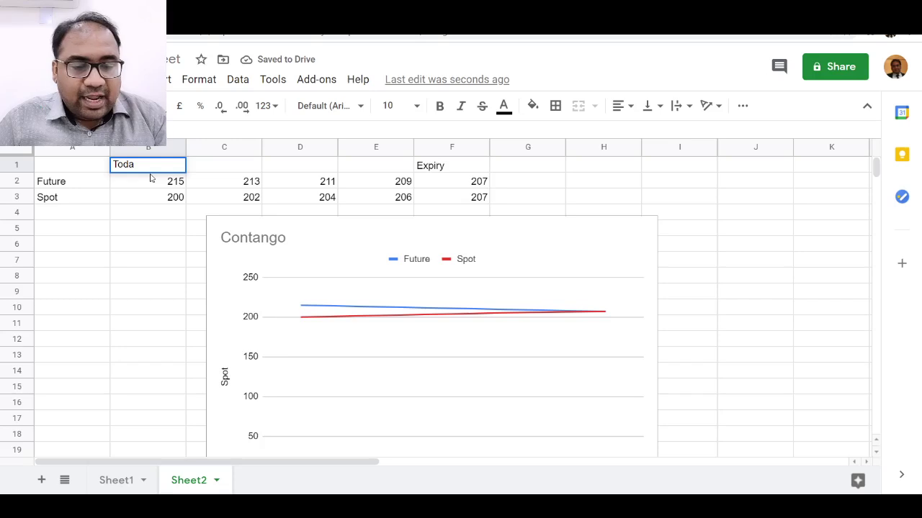
pyautogui.write('y')
pyautogui.press('Return')
# Examine the Contango chart, and follow the Future prices in row 2 from Today to Expiry
pyautogui.press('Down')
pyautogui.press('Down')
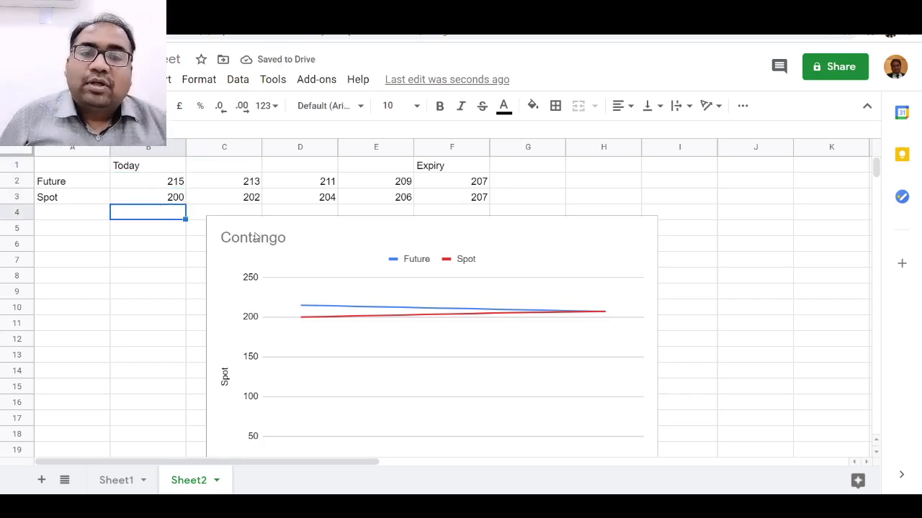
pyautogui.click(255, 236)
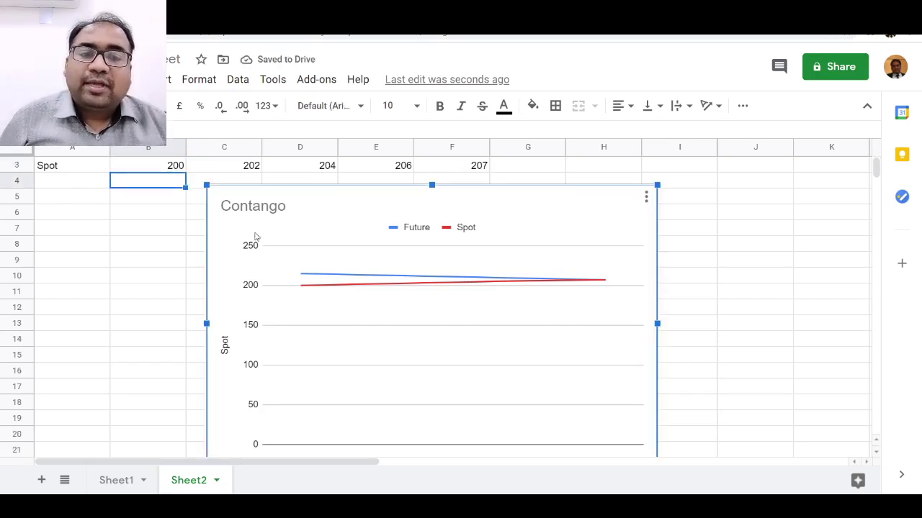
pyautogui.click(119, 243)
pyautogui.press('Up')
pyautogui.press('Up')
pyautogui.press('Up')
pyautogui.press('Up')
pyautogui.press('Up')
pyautogui.press('Up')
pyautogui.press('Up')
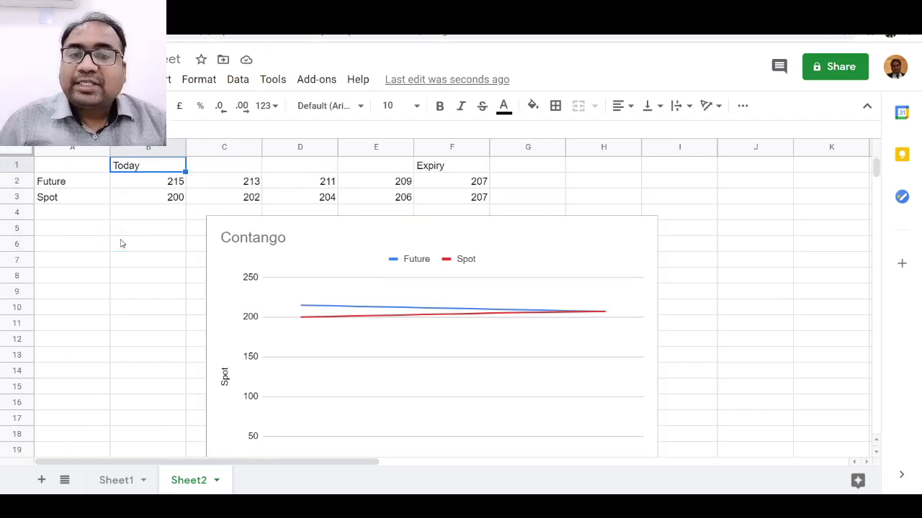
pyautogui.press('Down')
pyautogui.press('Right')
pyautogui.press('Right')
pyautogui.press('Right')
pyautogui.press('Right')
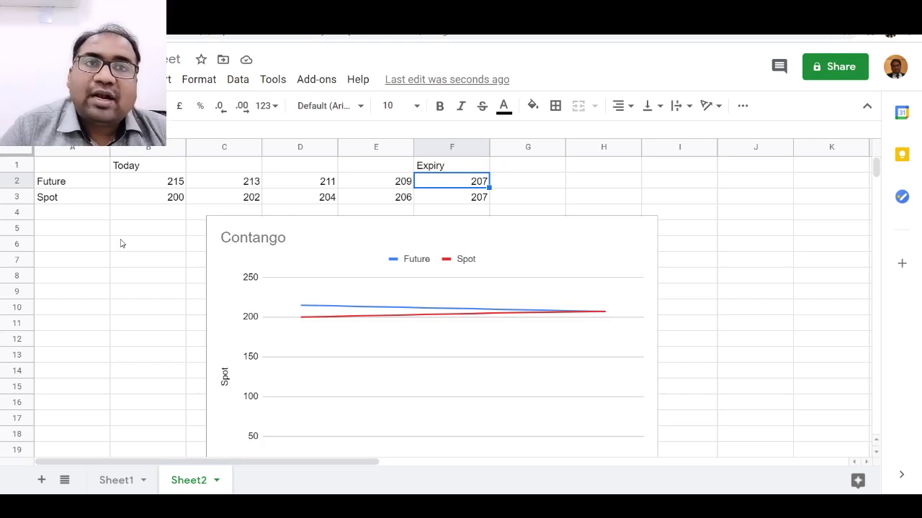
# Go down to the backwardation example and compare its Spot and Future prices in rows 26 and 27 through to the last column
pyautogui.press('Down')
pyautogui.press('Down')
pyautogui.press('Down')
pyautogui.press('Down')
pyautogui.press('Down')
pyautogui.press('Down')
pyautogui.press('Down')
pyautogui.press('Down')
pyautogui.press('Down')
pyautogui.press('Down')
pyautogui.press('Down')
pyautogui.press('Down')
pyautogui.press('Down')
pyautogui.press('Down')
pyautogui.press('Down')
pyautogui.press('Down')
pyautogui.press('Down')
pyautogui.press('Down')
pyautogui.press('Down')
pyautogui.press('Down')
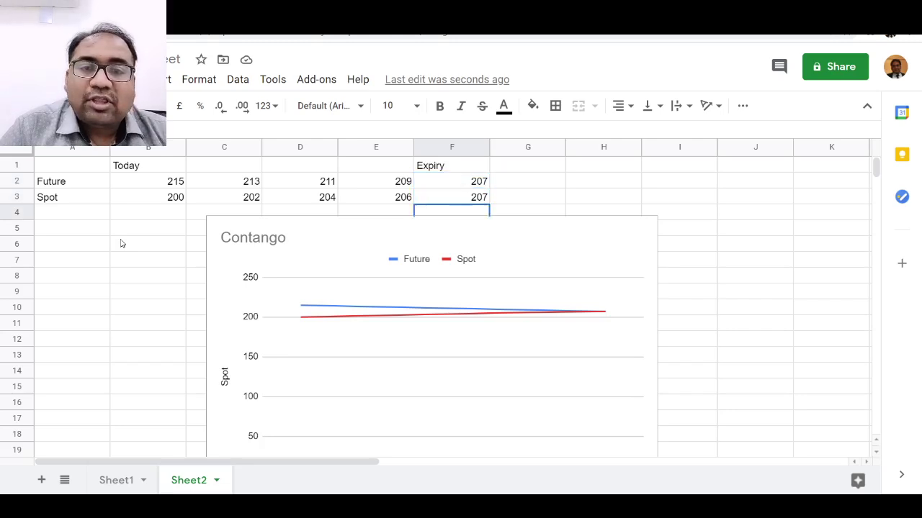
pyautogui.press('Down')
pyautogui.press('Down')
pyautogui.press('Down')
pyautogui.press('Down')
pyautogui.press('Down')
pyautogui.press('Down')
pyautogui.press('Down')
pyautogui.press('Down')
pyautogui.press('Down')
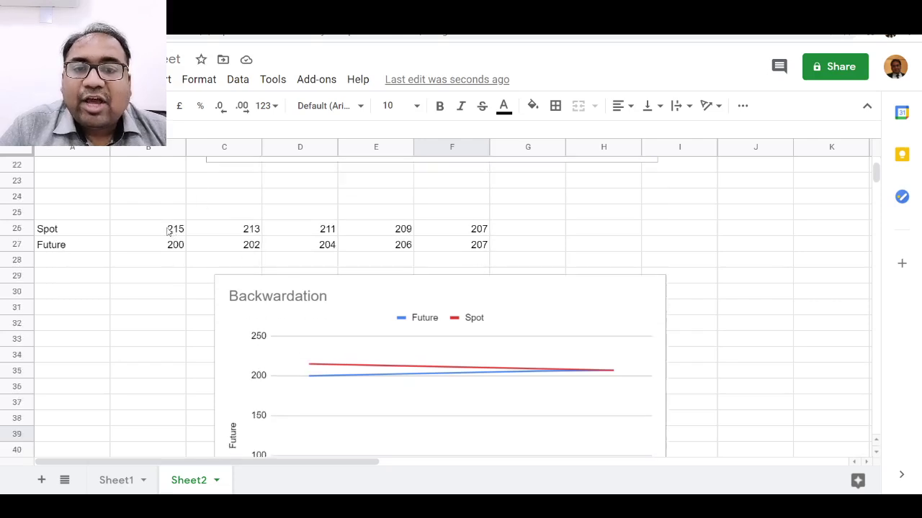
pyautogui.click(168, 230)
pyautogui.click(159, 249)
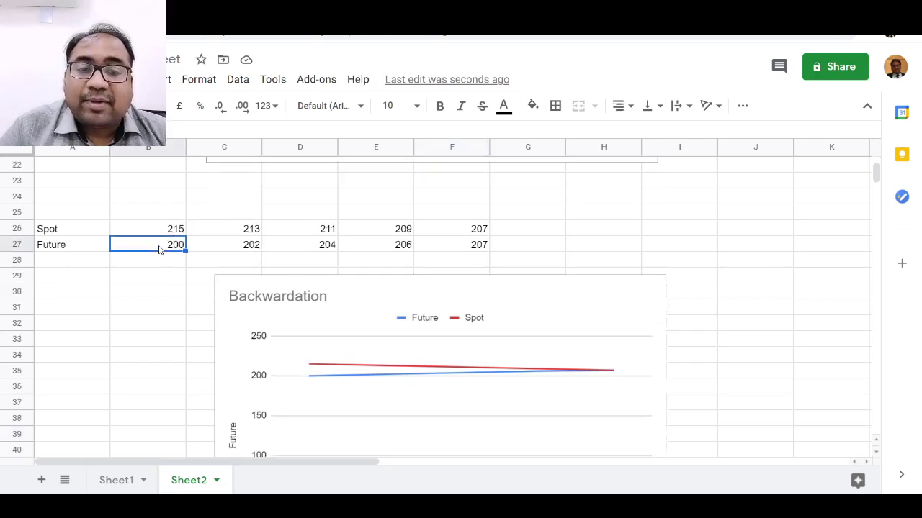
pyautogui.press('Right')
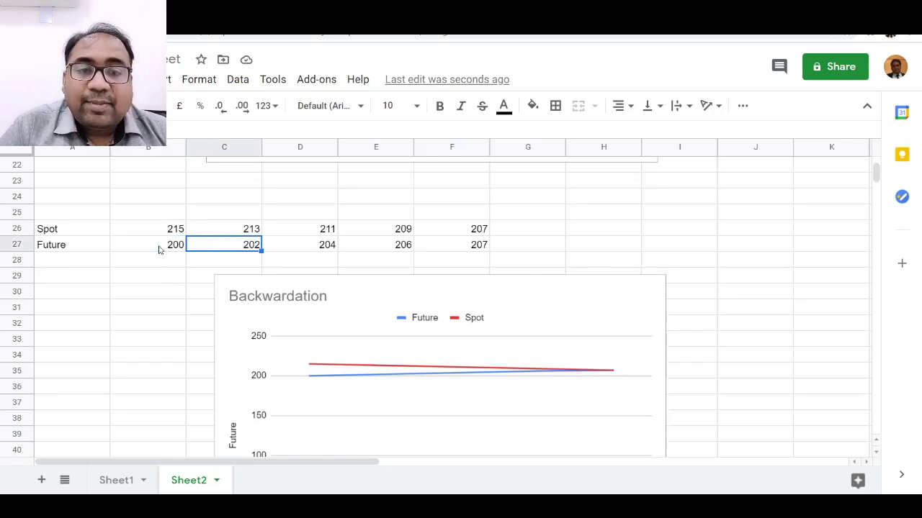
pyautogui.press('Right')
pyautogui.press('Right')
pyautogui.press('Right')
pyautogui.press('Up')
pyautogui.press('Down')
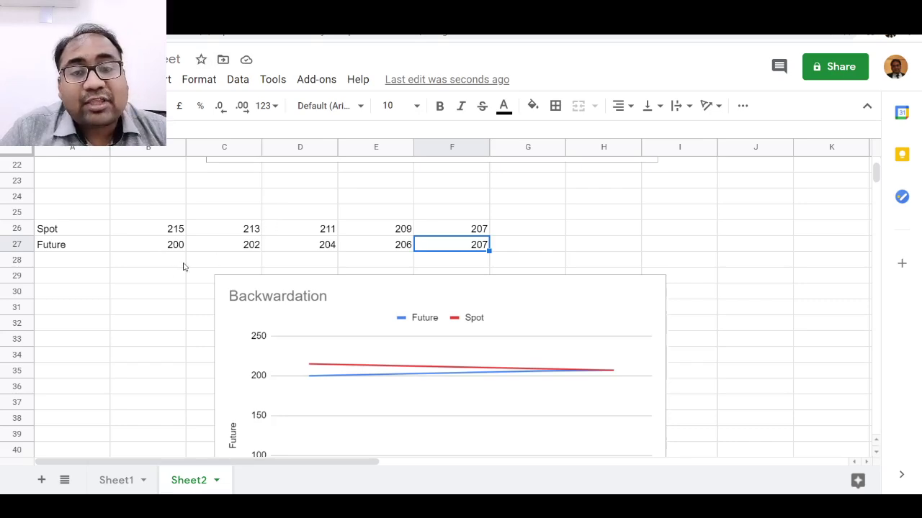
# Return to the contango example and compare the Spot and Future prices under Today with those under Expiry
pyautogui.scroll(5, 184, 267)
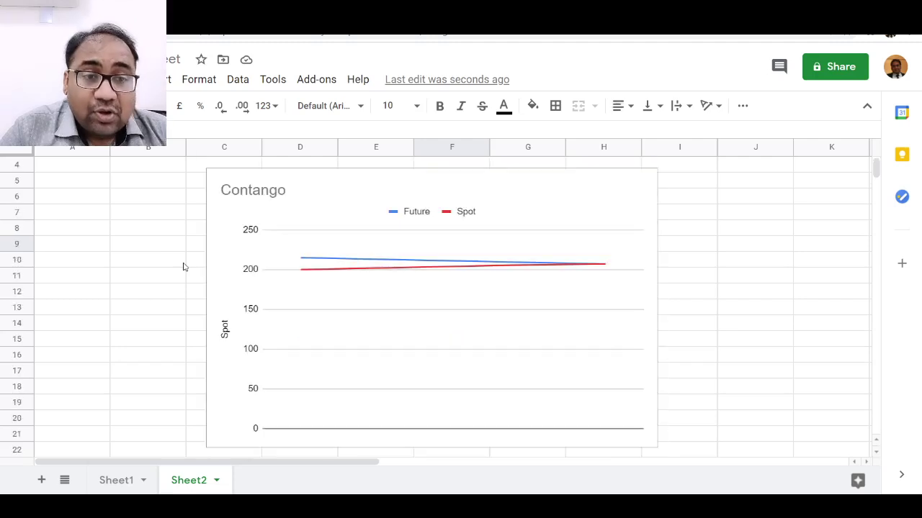
pyautogui.scroll(1, 184, 267)
pyautogui.click(149, 199)
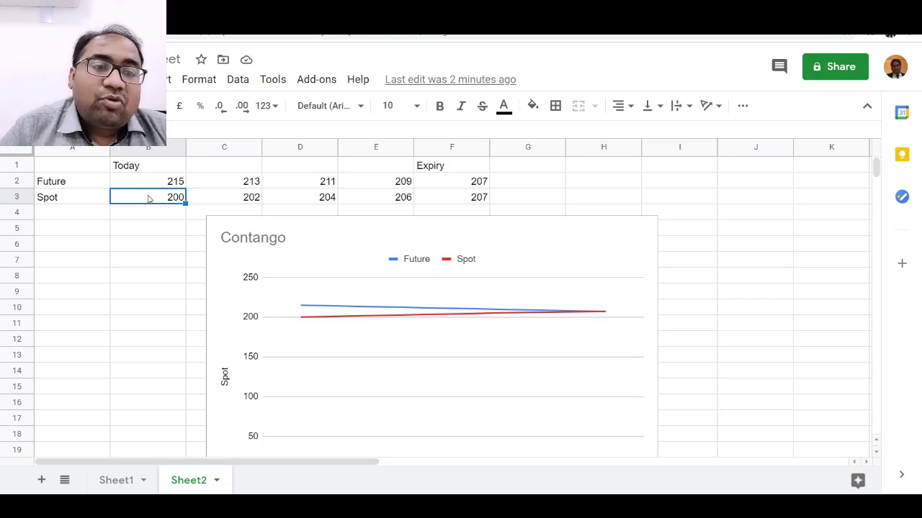
pyautogui.click(442, 199)
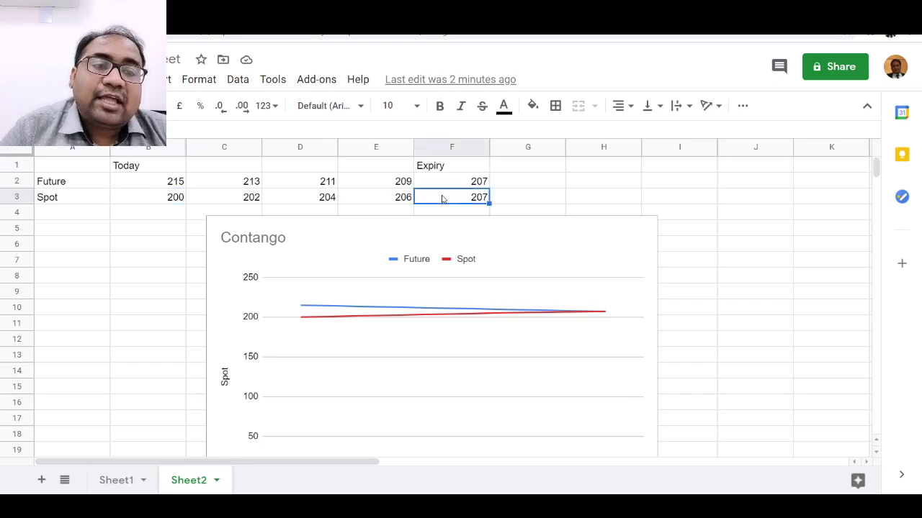
pyautogui.click(452, 186)
pyautogui.press('Down')
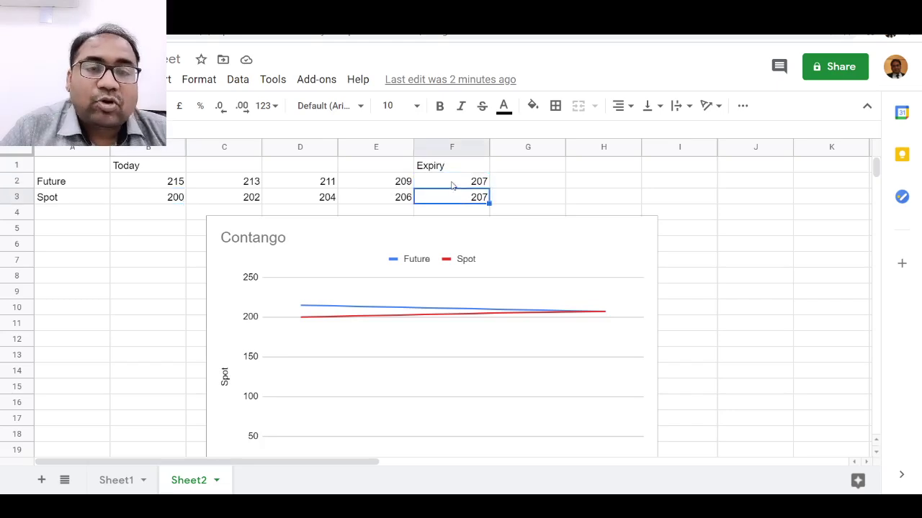
pyautogui.press('Down')
pyautogui.press('Up')
pyautogui.press('Up')
pyautogui.press('Down')
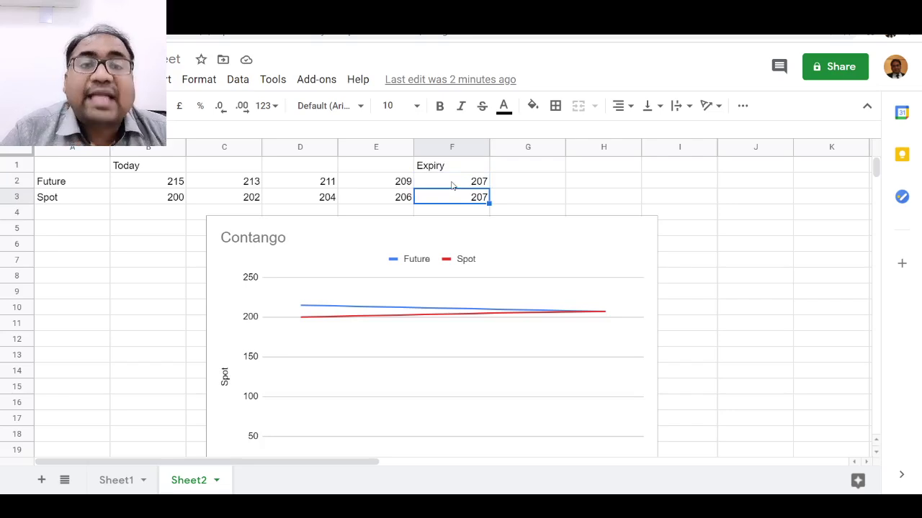
pyautogui.click(146, 203)
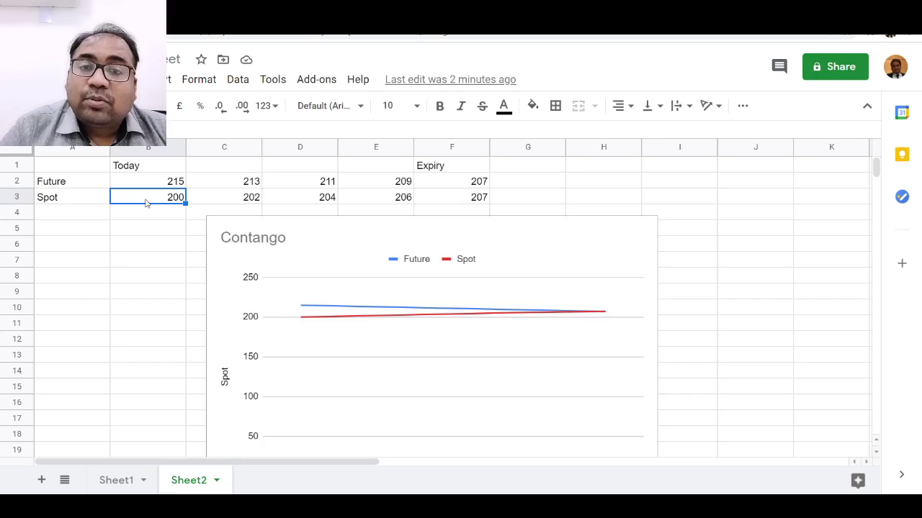
pyautogui.click(160, 182)
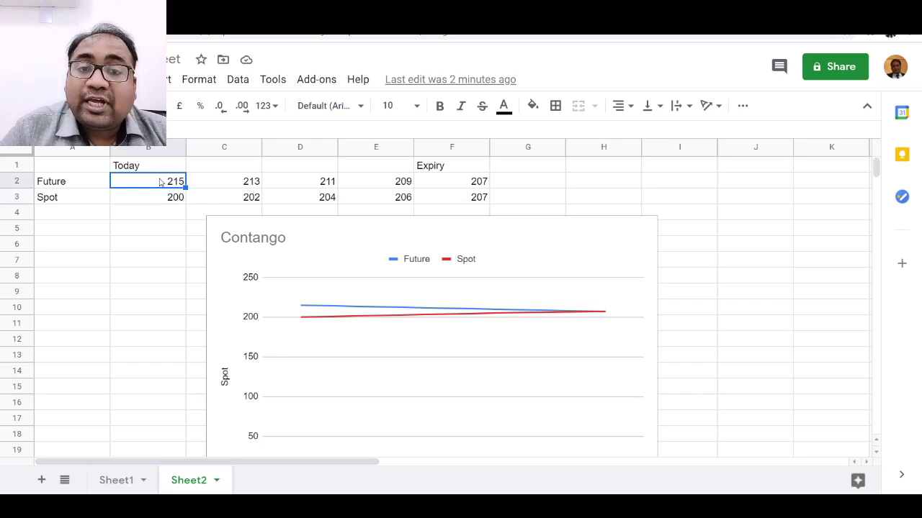
pyautogui.press('Right')
pyautogui.press('Right')
pyautogui.press('Right')
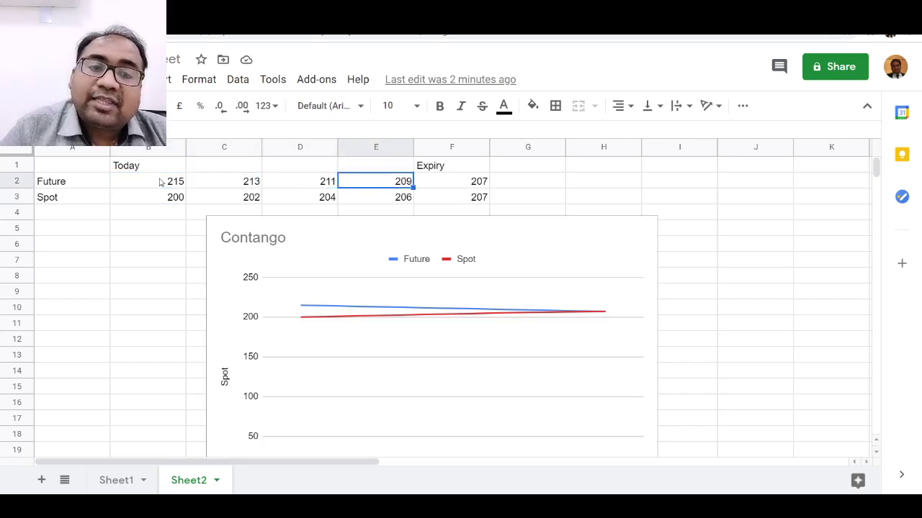
pyautogui.press('Right')
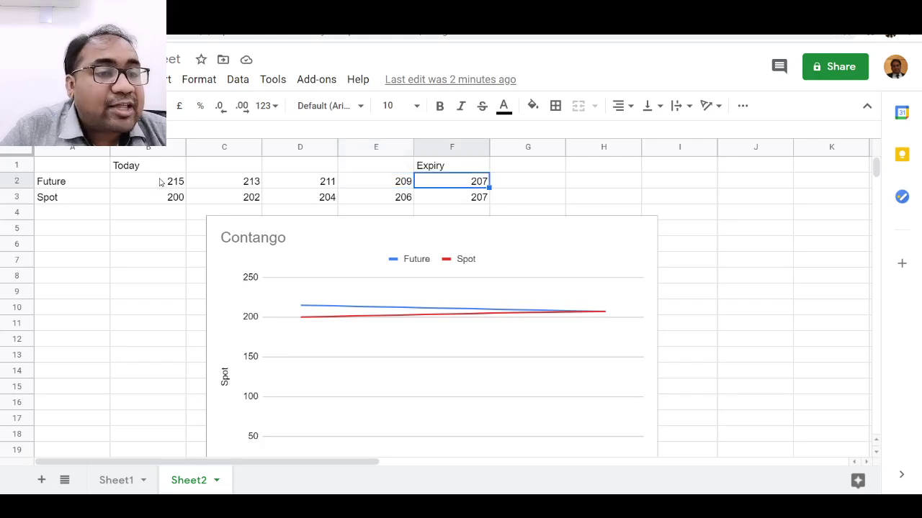
pyautogui.press('Down')
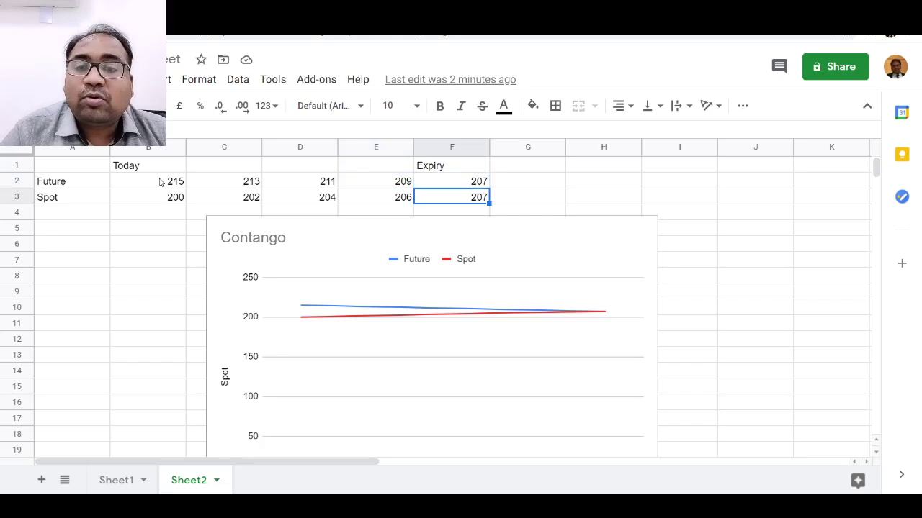
# Move back down to the backwardation table and select the last Future price in F27
pyautogui.press('Down')
pyautogui.press('Down')
pyautogui.press('Down')
pyautogui.press('Down')
pyautogui.press('Down')
pyautogui.press('Down')
pyautogui.press('Down')
pyautogui.press('Down')
pyautogui.press('Down')
pyautogui.press('Down')
pyautogui.press('Down')
pyautogui.press('Down')
pyautogui.press('Down')
pyautogui.press('Down')
pyautogui.press('Down')
pyautogui.press('Down')
pyautogui.press('Down')
pyautogui.press('Down')
pyautogui.press('Down')
pyautogui.press('Down')
pyautogui.press('Up')
pyautogui.press('Up')
pyautogui.press('Up')
pyautogui.press('Up')
pyautogui.press('Up')
pyautogui.press('Down')
pyautogui.press('Down')
pyautogui.press('Down')
pyautogui.press('Up')
pyautogui.press('Up')
pyautogui.press('Up')
pyautogui.press('Up')
pyautogui.press('Up')
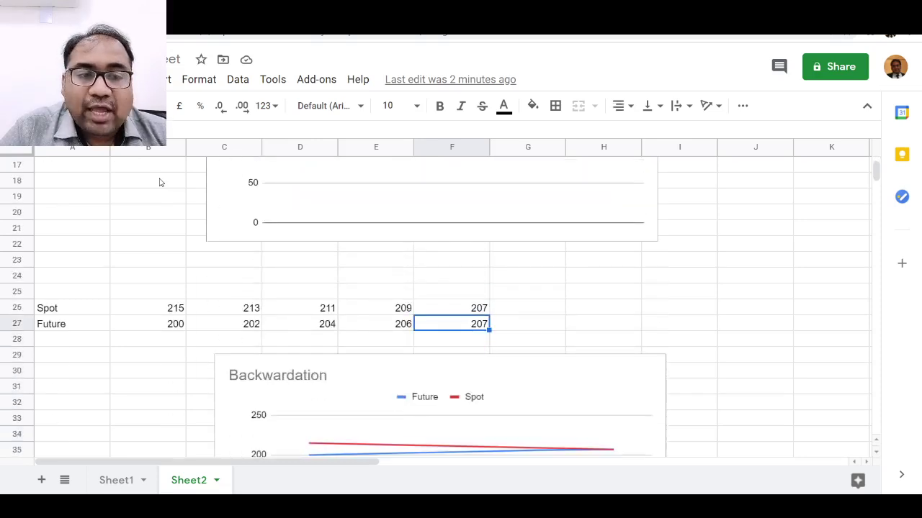
# Compare the first Spot price in B26 with the first Future price in B27 of the backwardation table
pyautogui.press('Up')
pyautogui.press('Left')
pyautogui.press('Left')
pyautogui.press('Left')
pyautogui.press('Left')
pyautogui.press('Left')
pyautogui.press('Right')
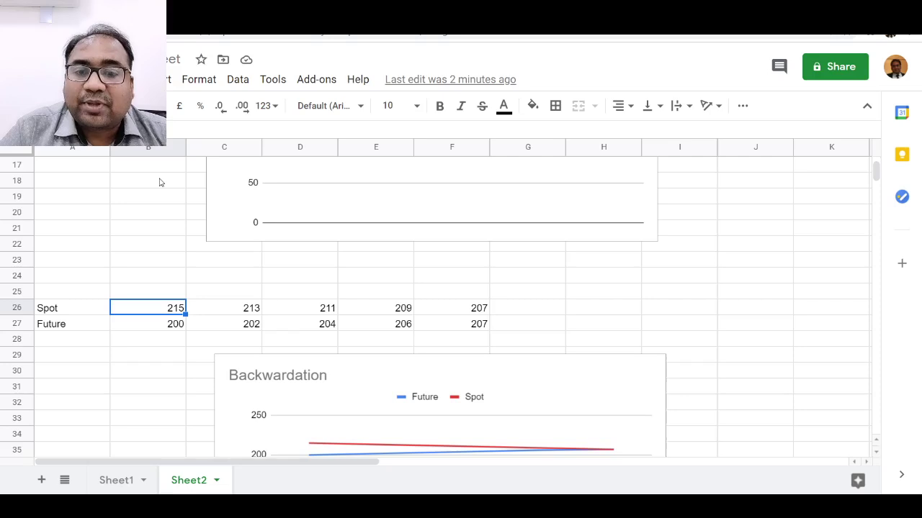
pyautogui.press('Down')
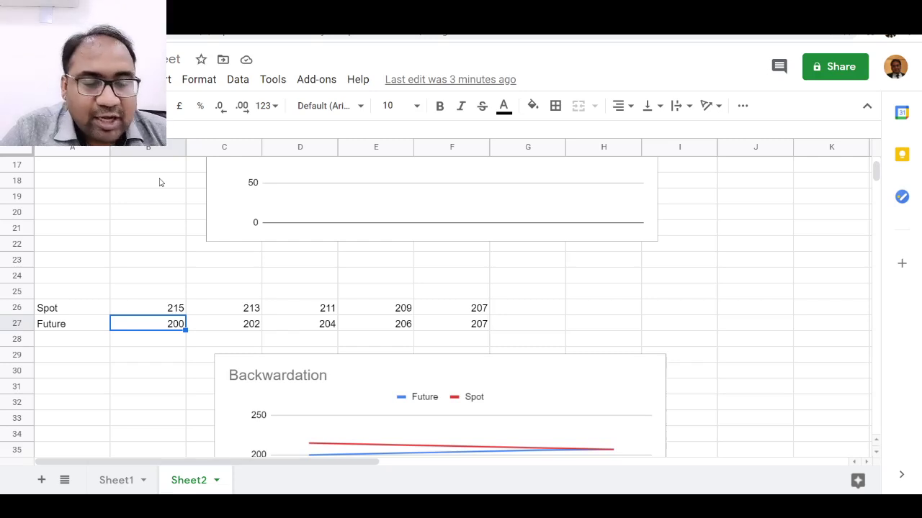
# Follow the Future prices along row 27 of the backwardation table through to F27
pyautogui.press('Right')
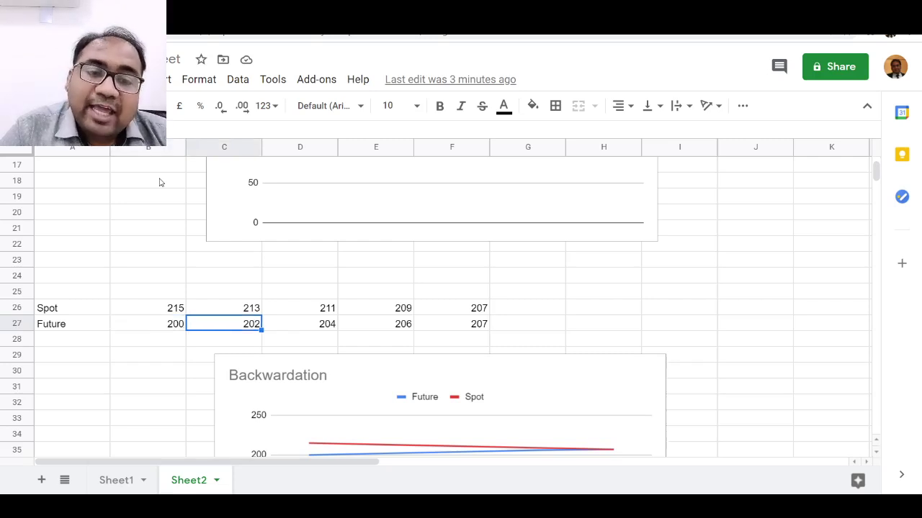
pyautogui.press('Right')
pyautogui.press('Right')
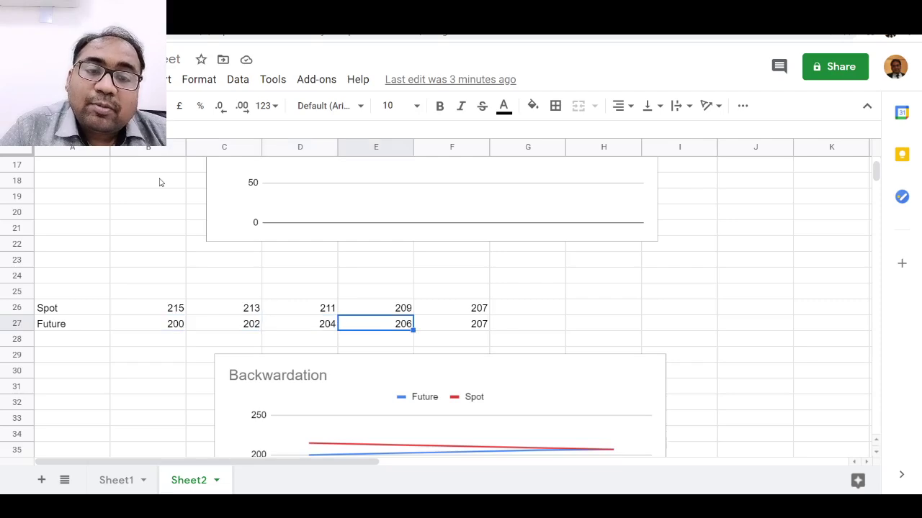
pyautogui.press('Right')
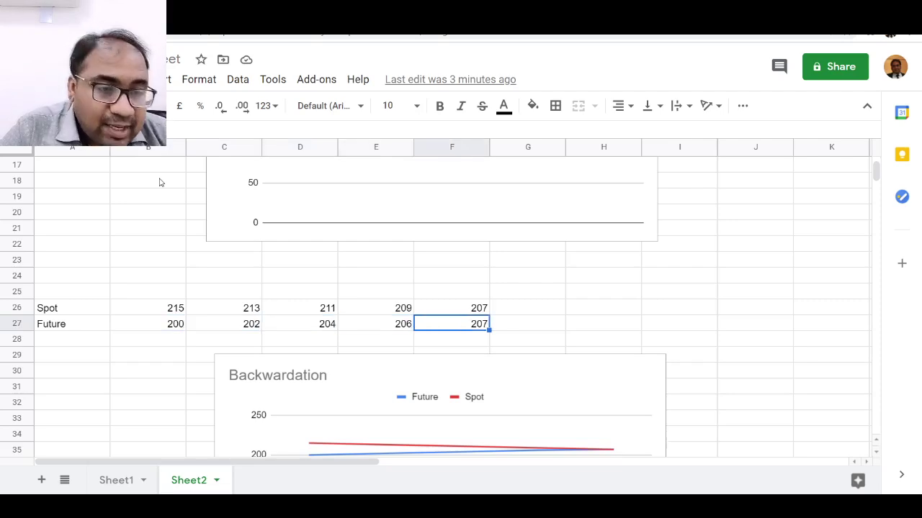
# Follow the Spot prices along row 26 of the backwardation table from B26 to F26
pyautogui.click(161, 315)
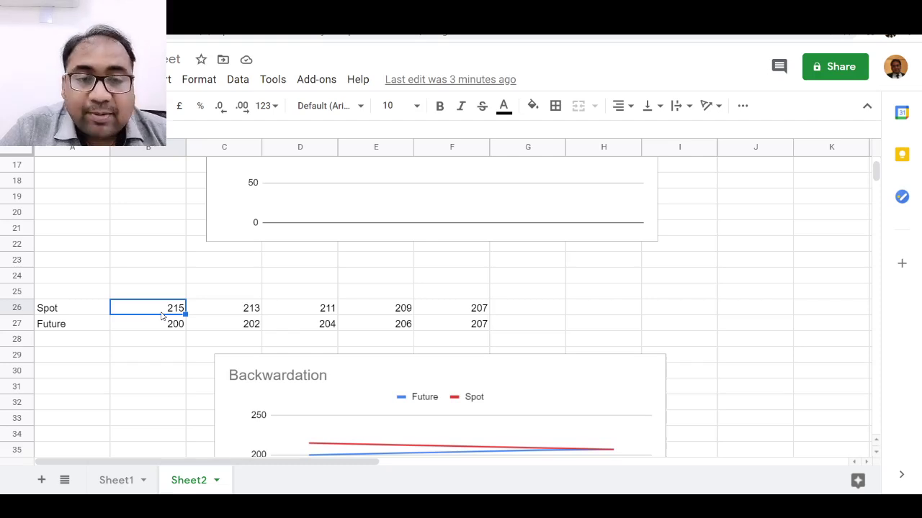
pyautogui.press('Right')
pyautogui.press('Right')
pyautogui.press('Right')
pyautogui.press('Right')
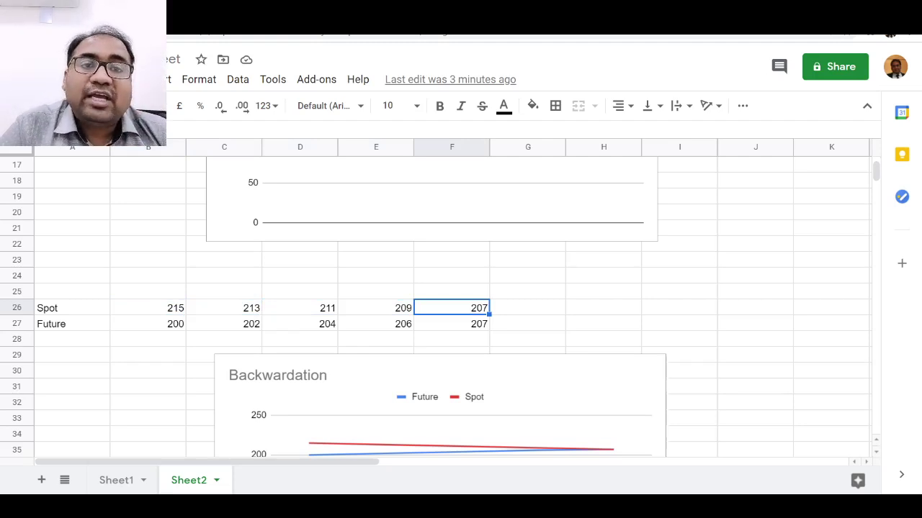
# Switch to the brochure PDF and read the paragraph below the convergence diagrams, highlighting the terms "Contango market" and "Backwardation market"
pyautogui.hotkey('ctrl', 'Tab')
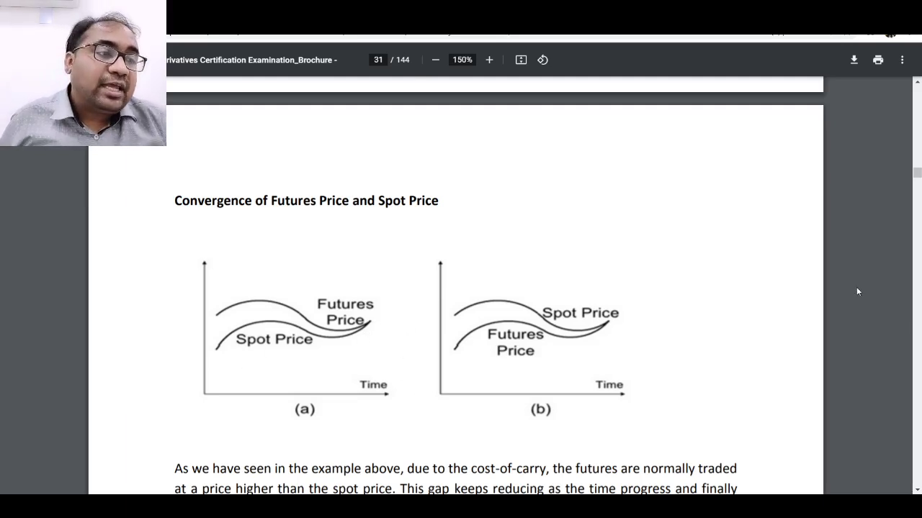
pyautogui.scroll(-5, 857, 291)
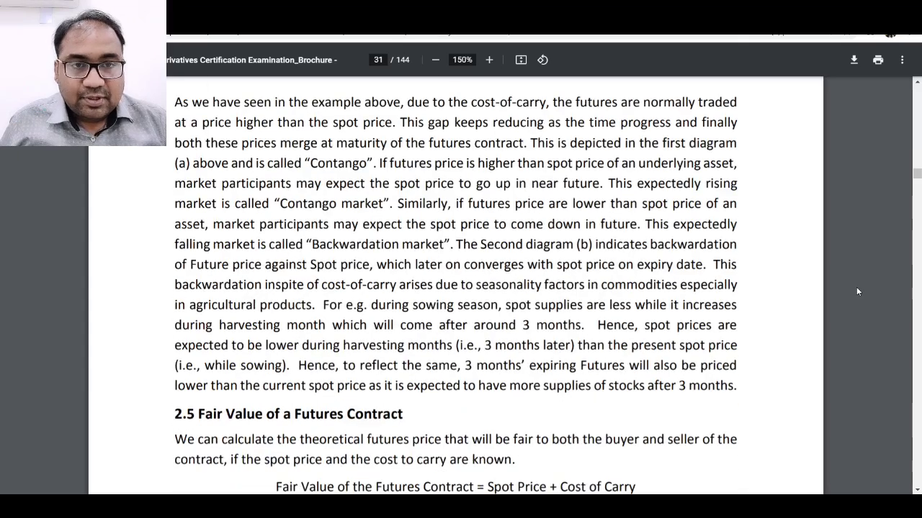
pyautogui.moveTo(281, 206); pyautogui.dragTo(391, 207)
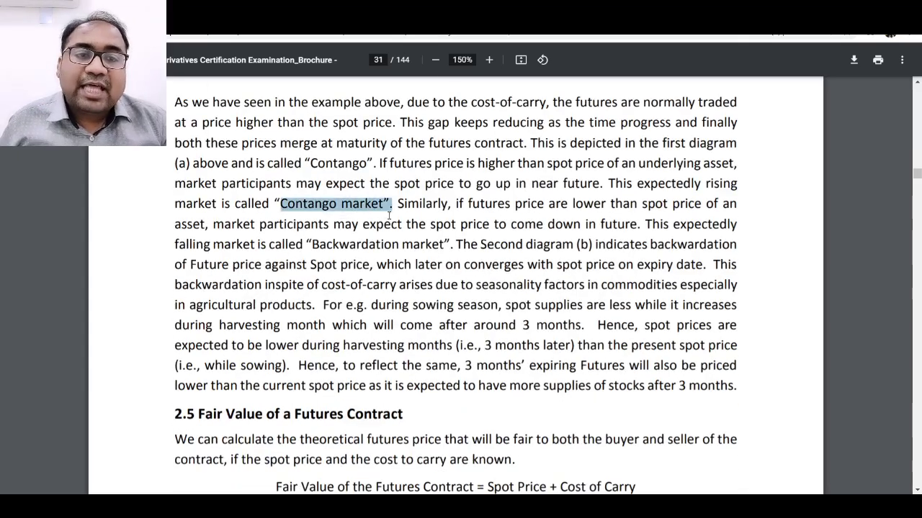
pyautogui.click(372, 219)
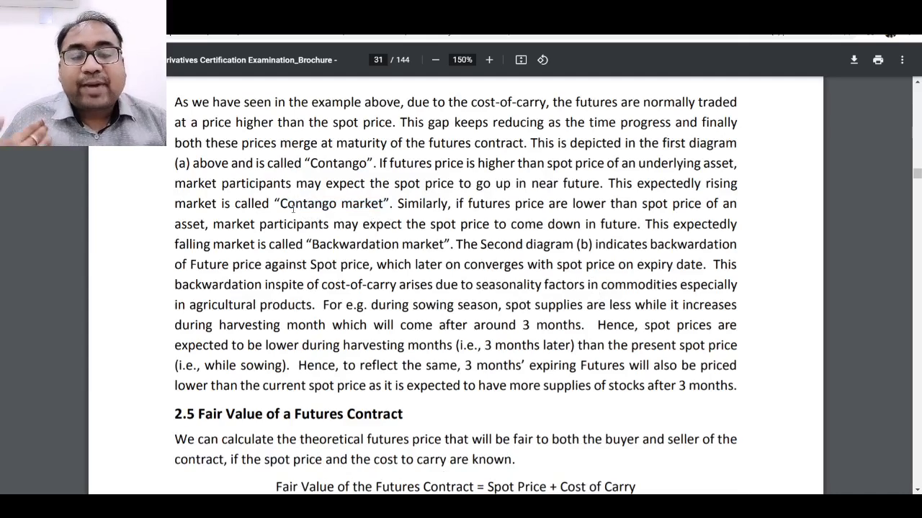
pyautogui.moveTo(280, 204); pyautogui.dragTo(369, 204)
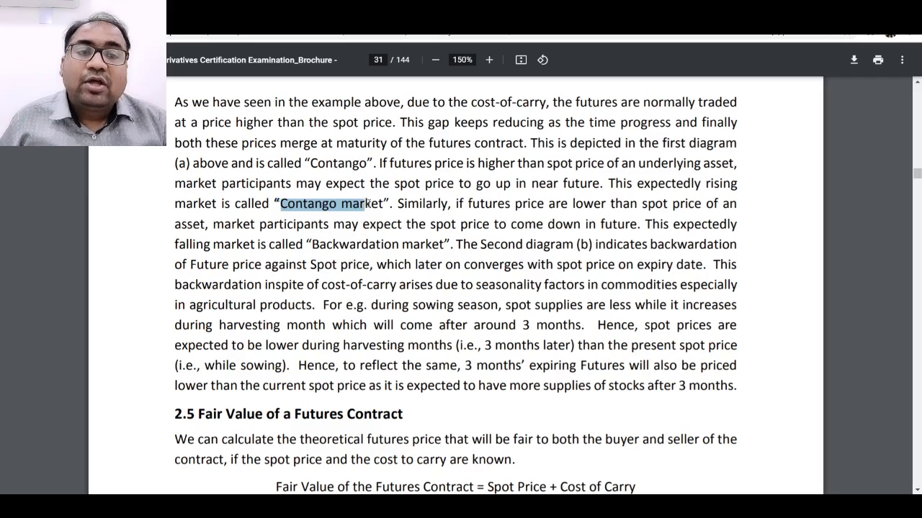
pyautogui.moveTo(313, 245); pyautogui.dragTo(458, 246)
pyautogui.click(852, 332)
# Examine the formula in section 2.5 Fair Value of a Futures Contract, highlighting its Futures Contract and Cost of Carry terms
pyautogui.scroll(-4, 851, 333)
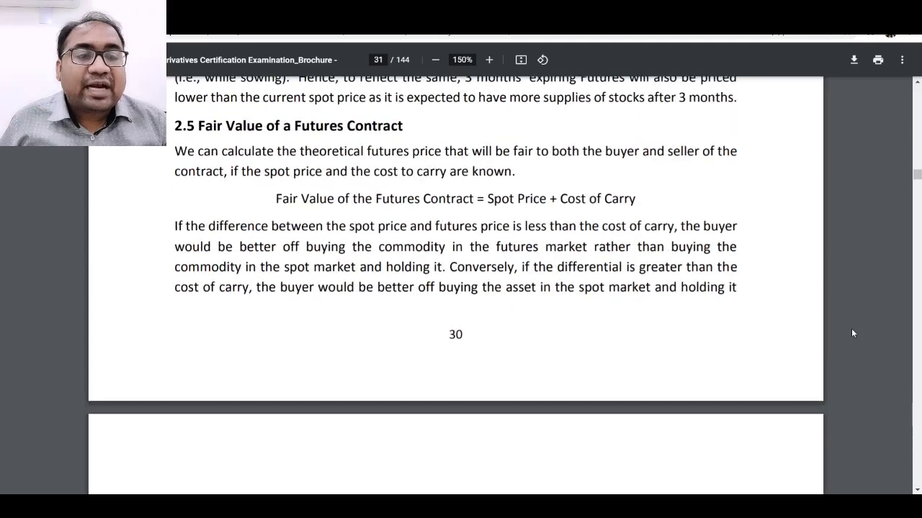
pyautogui.moveTo(376, 199); pyautogui.dragTo(458, 202)
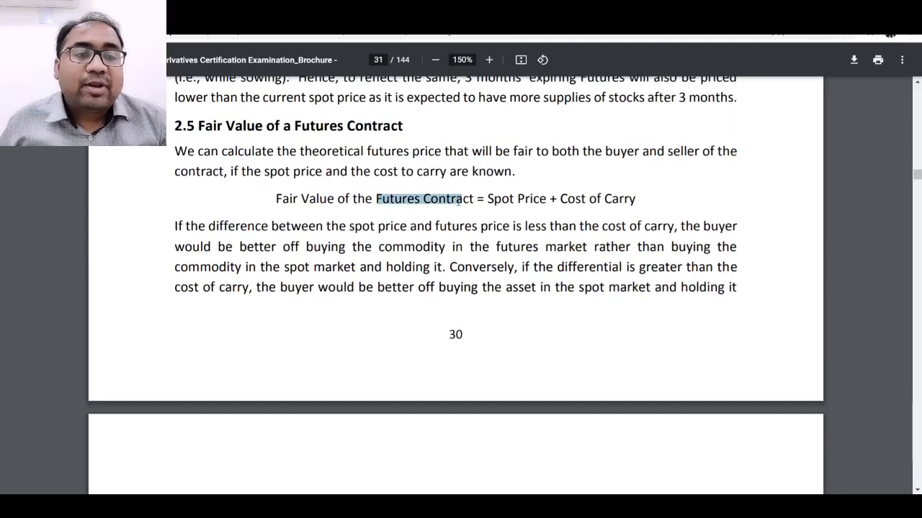
pyautogui.moveTo(574, 199); pyautogui.dragTo(635, 200)
pyautogui.click(634, 200)
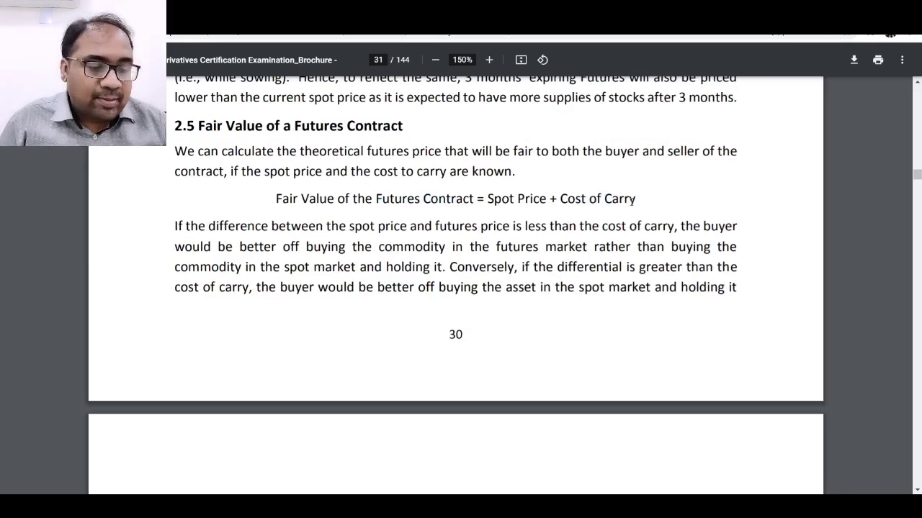
# Read the fair value illustration on page 32 of the PDF, examining the finance cost, storage cost and total cost of carry calculations
pyautogui.scroll(-5, 631, 201)
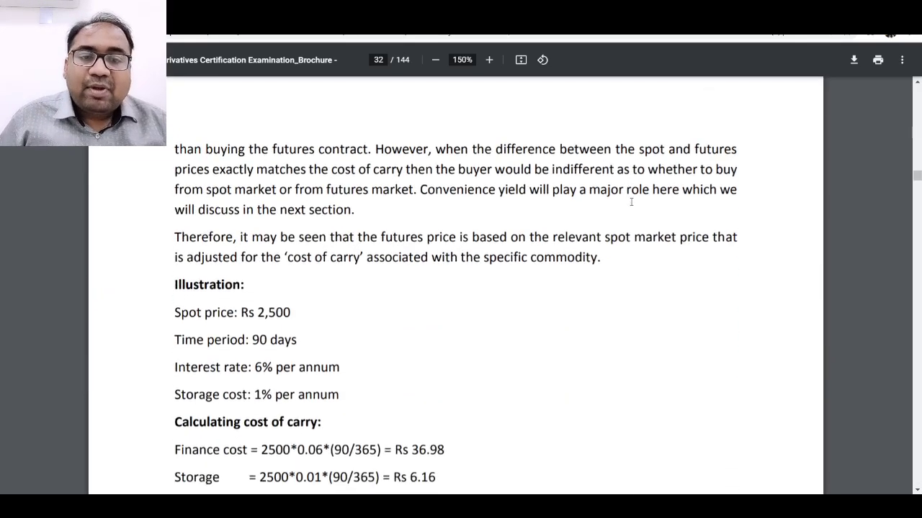
pyautogui.scroll(-3, 631, 202)
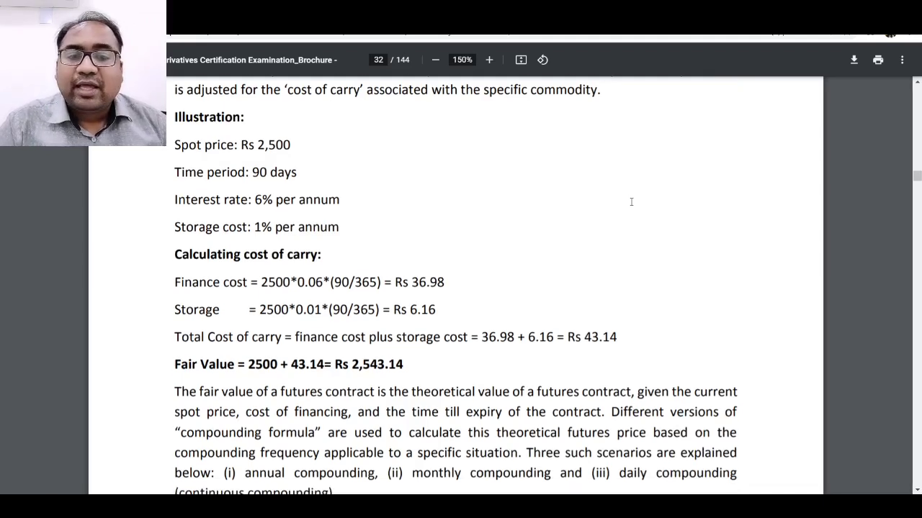
pyautogui.scroll(-1, 631, 201)
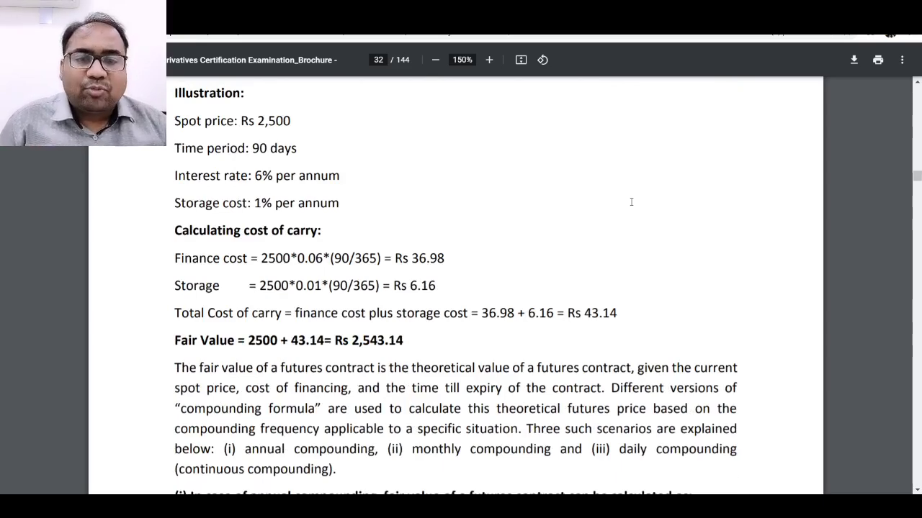
pyautogui.scroll(-1, 630, 202)
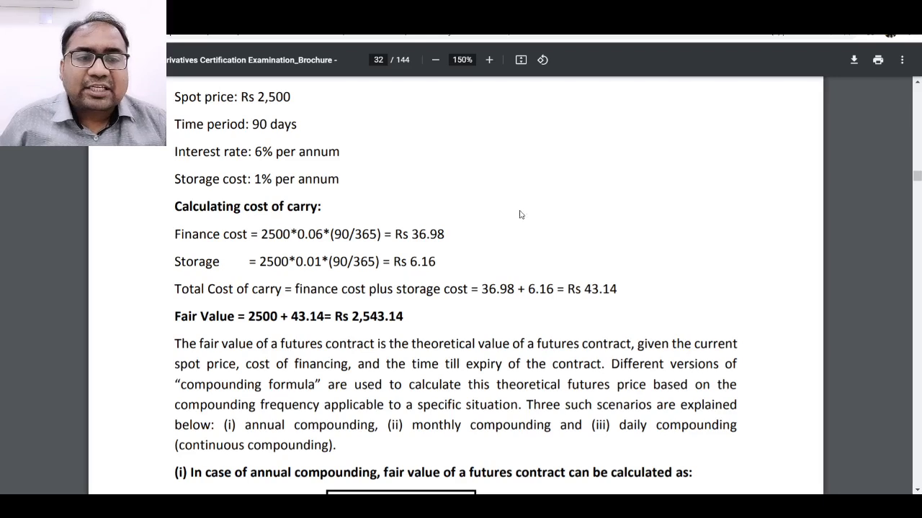
pyautogui.moveTo(418, 261); pyautogui.dragTo(441, 263)
pyautogui.click(441, 263)
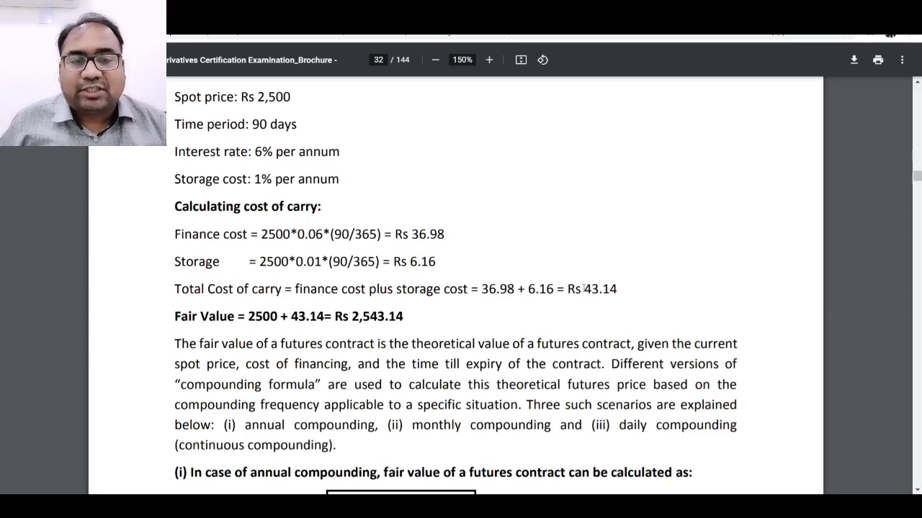
# Examine the annual compounding formula, and highlight the passage listing the annual, monthly and daily compounding scenarios
pyautogui.scroll(-1, 583, 289)
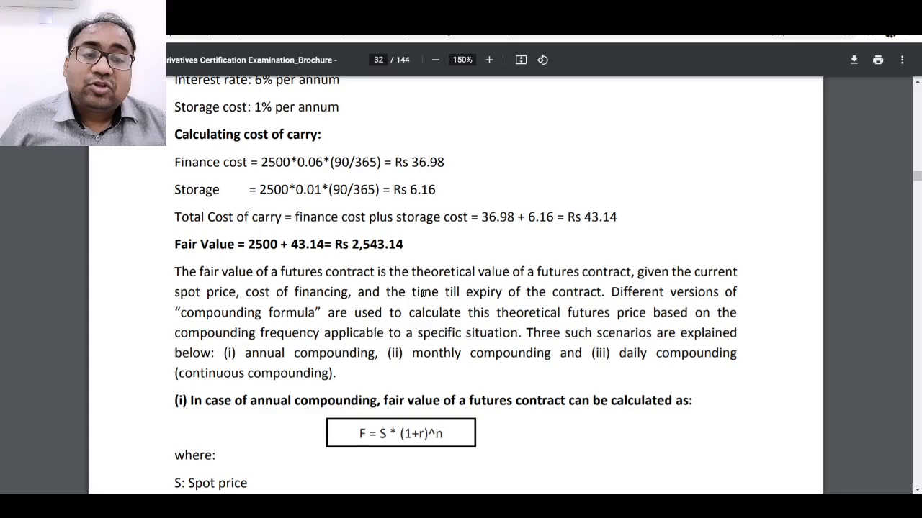
pyautogui.scroll(-3, 423, 292)
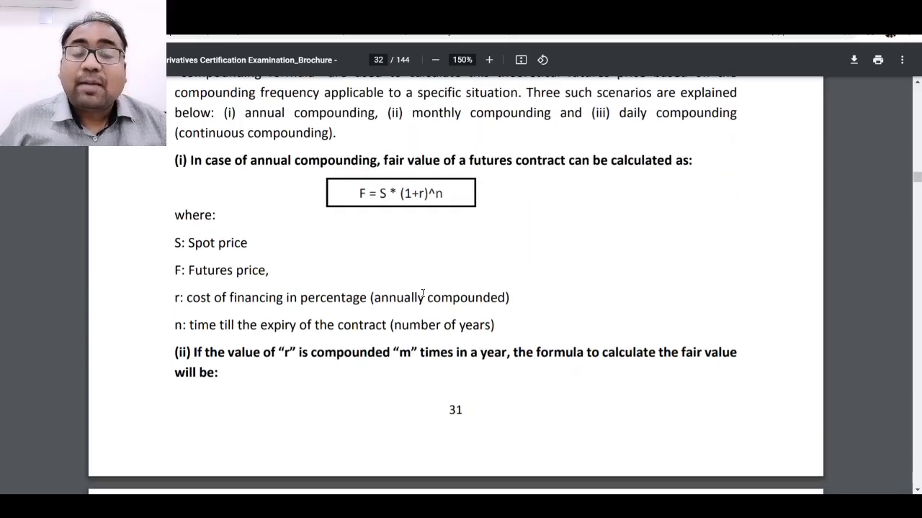
pyautogui.scroll(2, 422, 293)
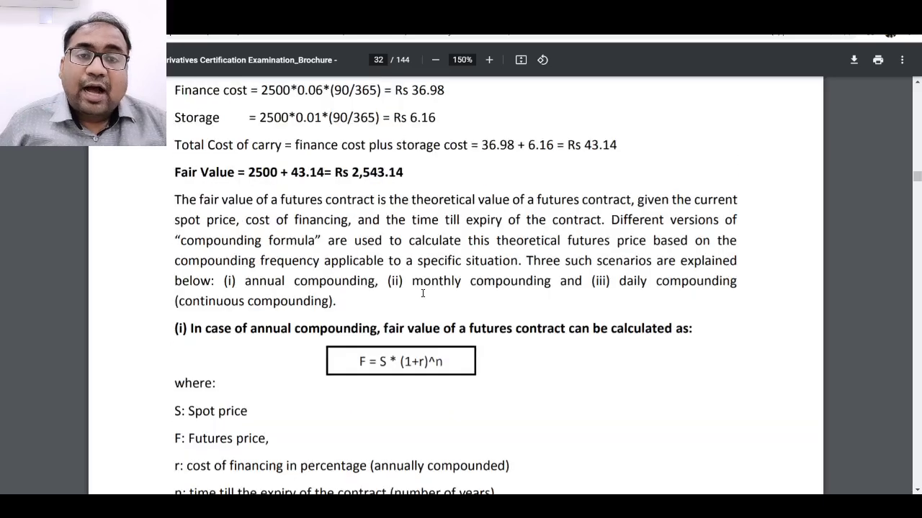
pyautogui.moveTo(242, 288); pyautogui.dragTo(484, 272)
pyautogui.click(550, 280)
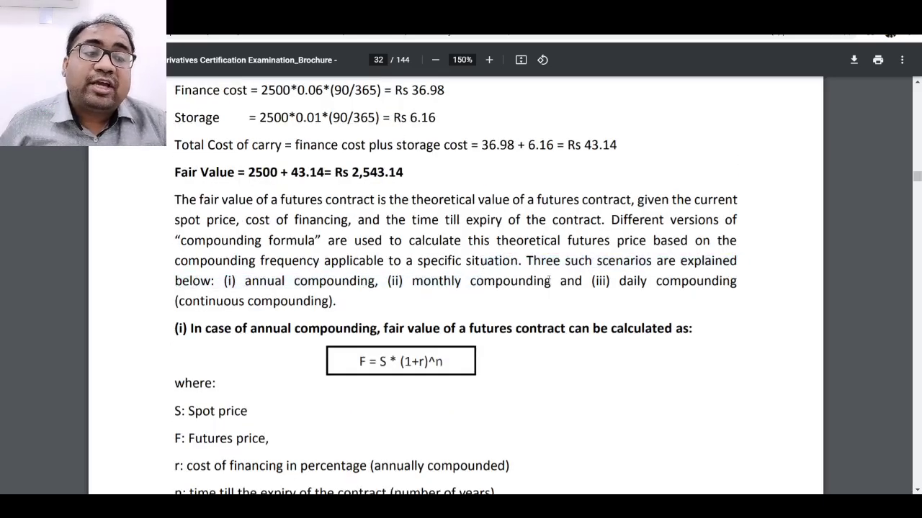